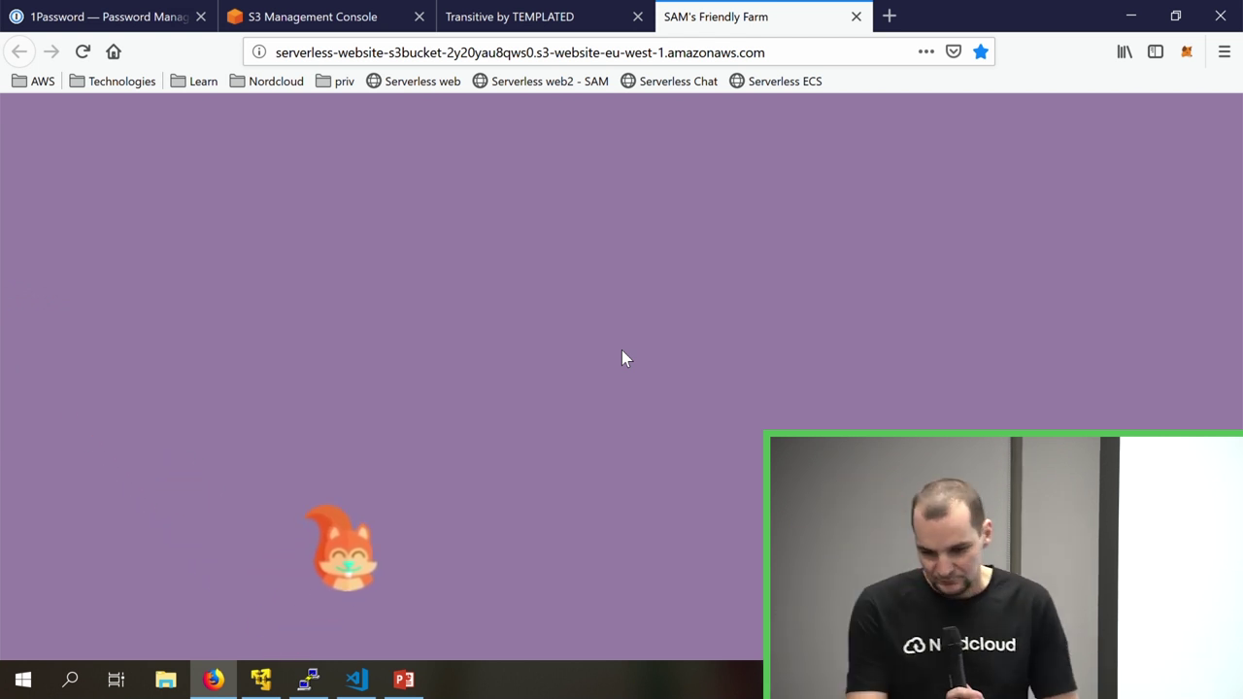
# - Switch to the S3 console and open the web2 website bucket to view its files
pyautogui.click(355, 14)
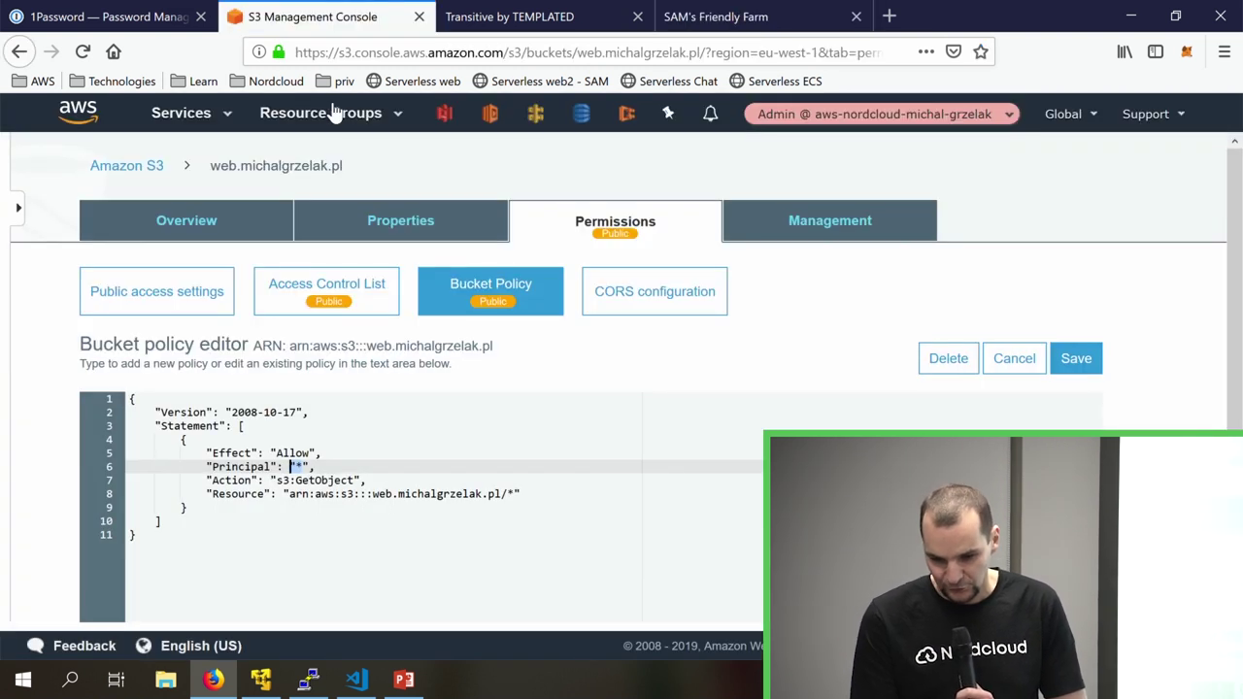
pyautogui.click(129, 167)
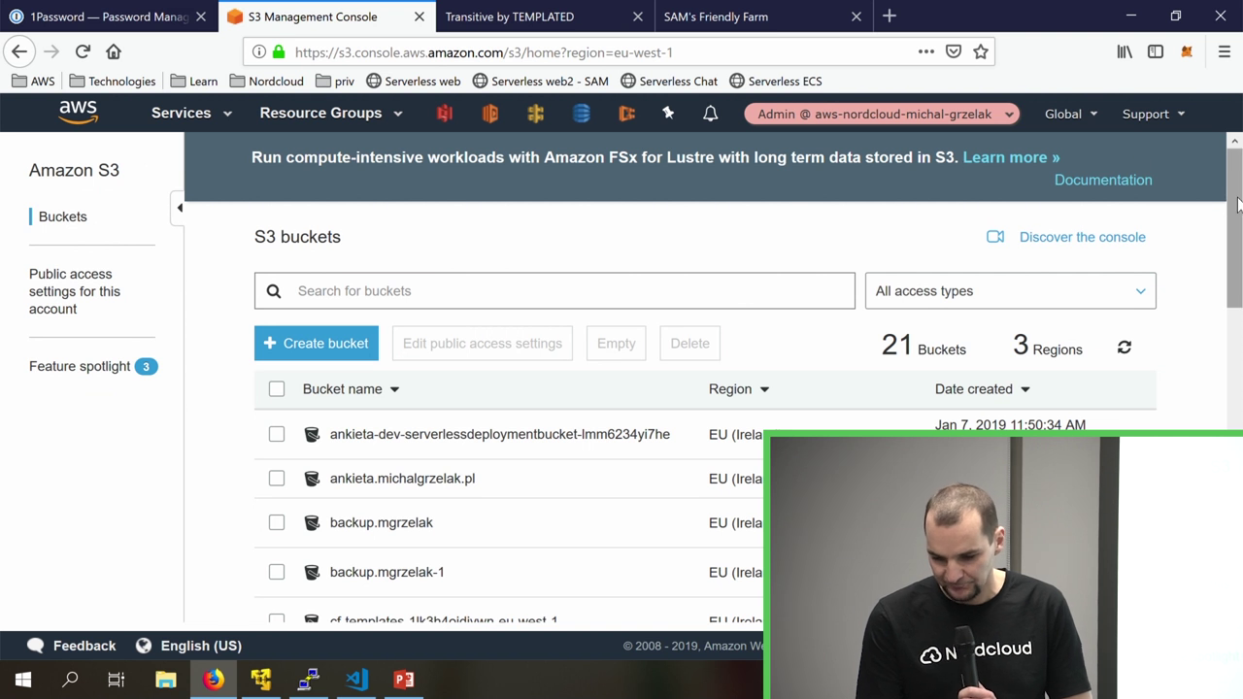
pyautogui.moveTo(1231, 204); pyautogui.dragTo(1218, 508)
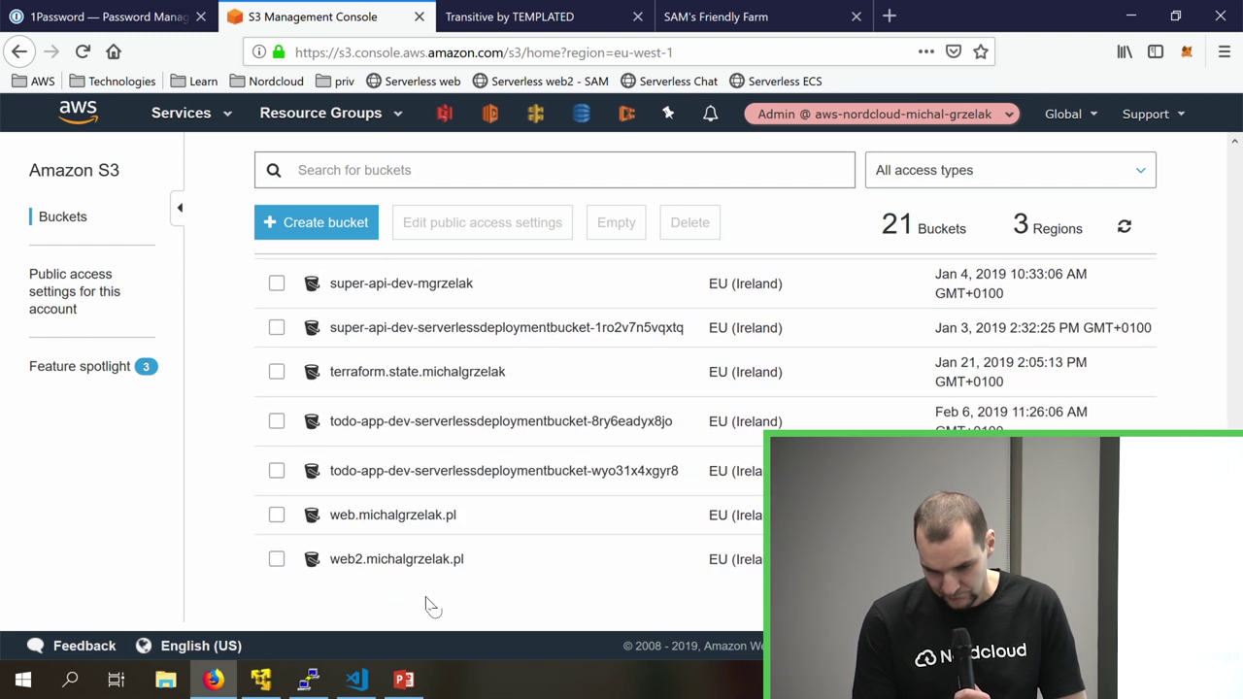
pyautogui.click(389, 569)
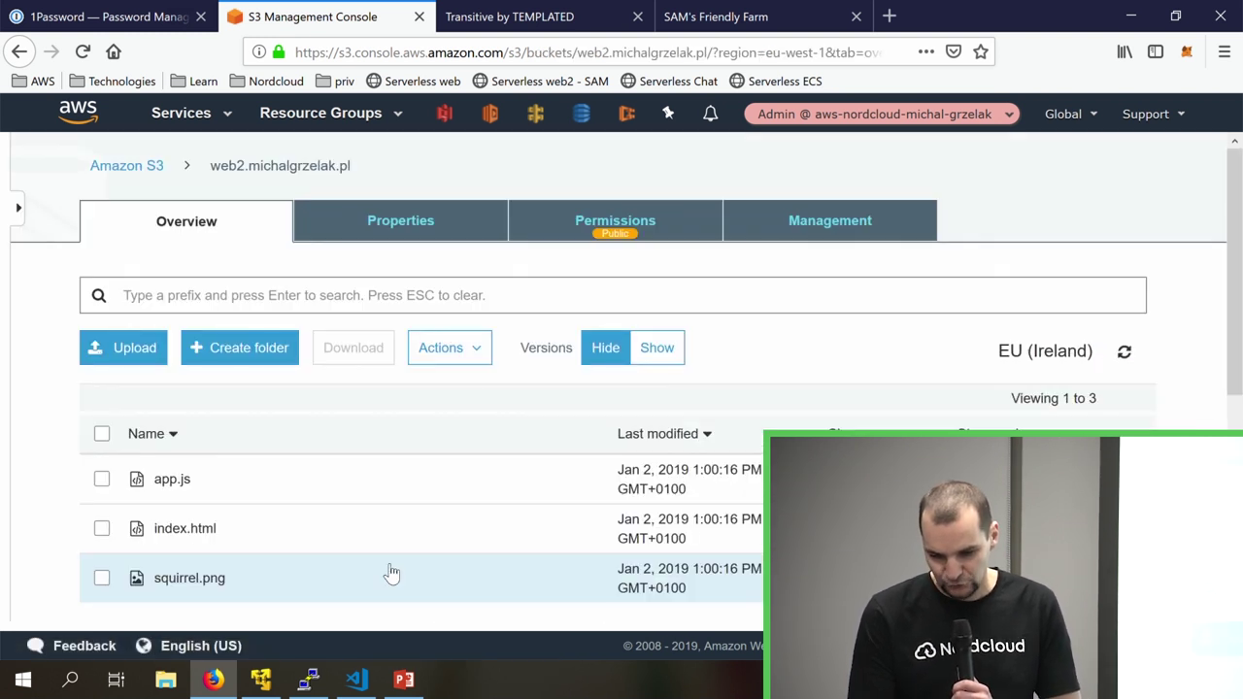
pyautogui.moveTo(1237, 214); pyautogui.dragTo(1208, 247)
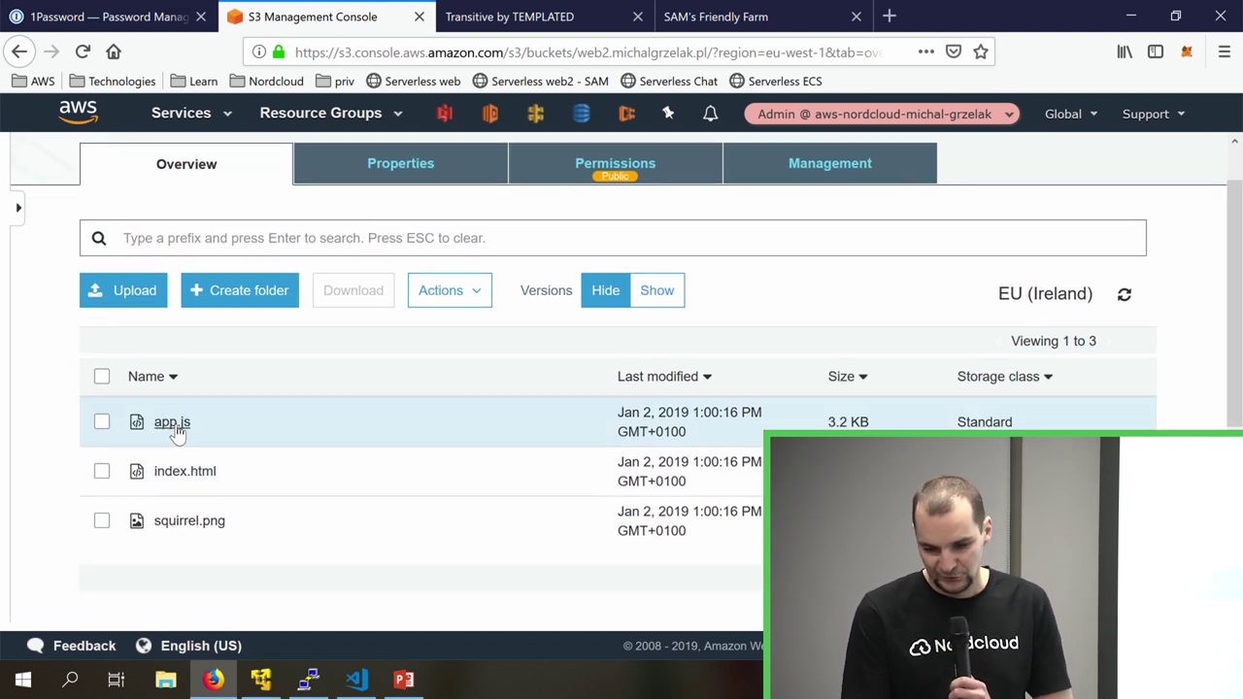
# - Open app.js through its object URL and highlight the line defining GET_SAM_COUNT_URL
pyautogui.click(172, 425)
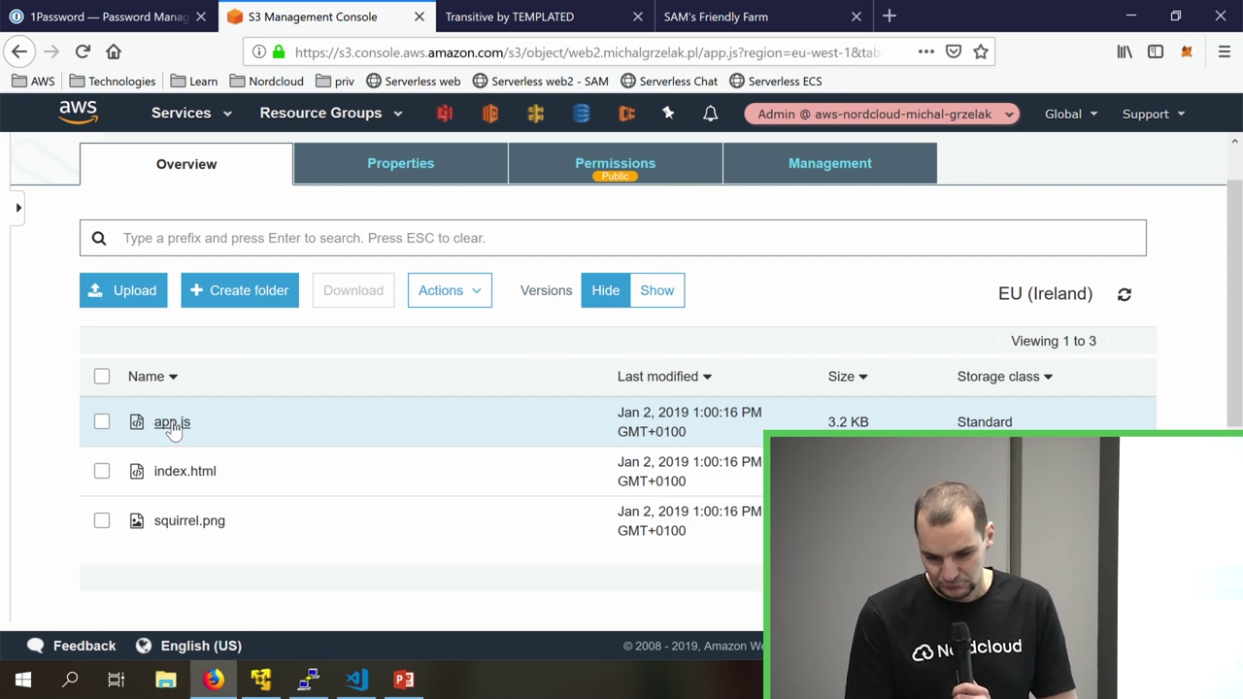
pyautogui.scroll(-5, 1239, 264)
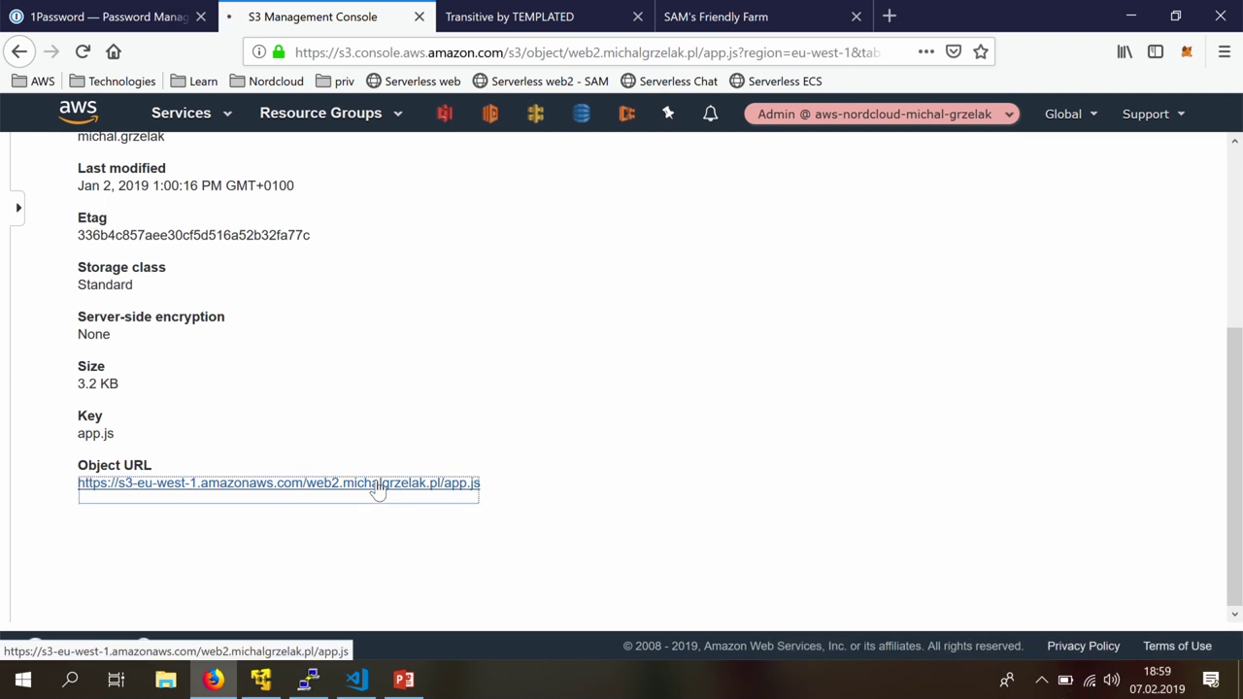
pyautogui.click(378, 485)
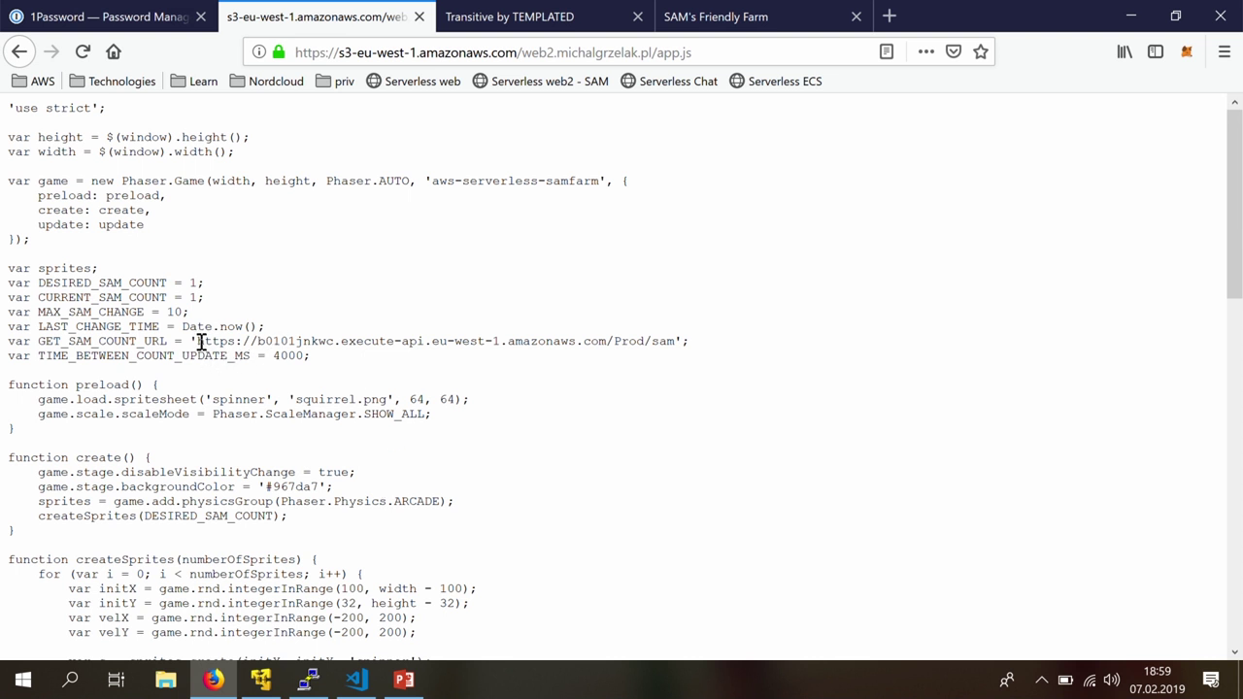
pyautogui.moveTo(10, 342); pyautogui.dragTo(688, 346)
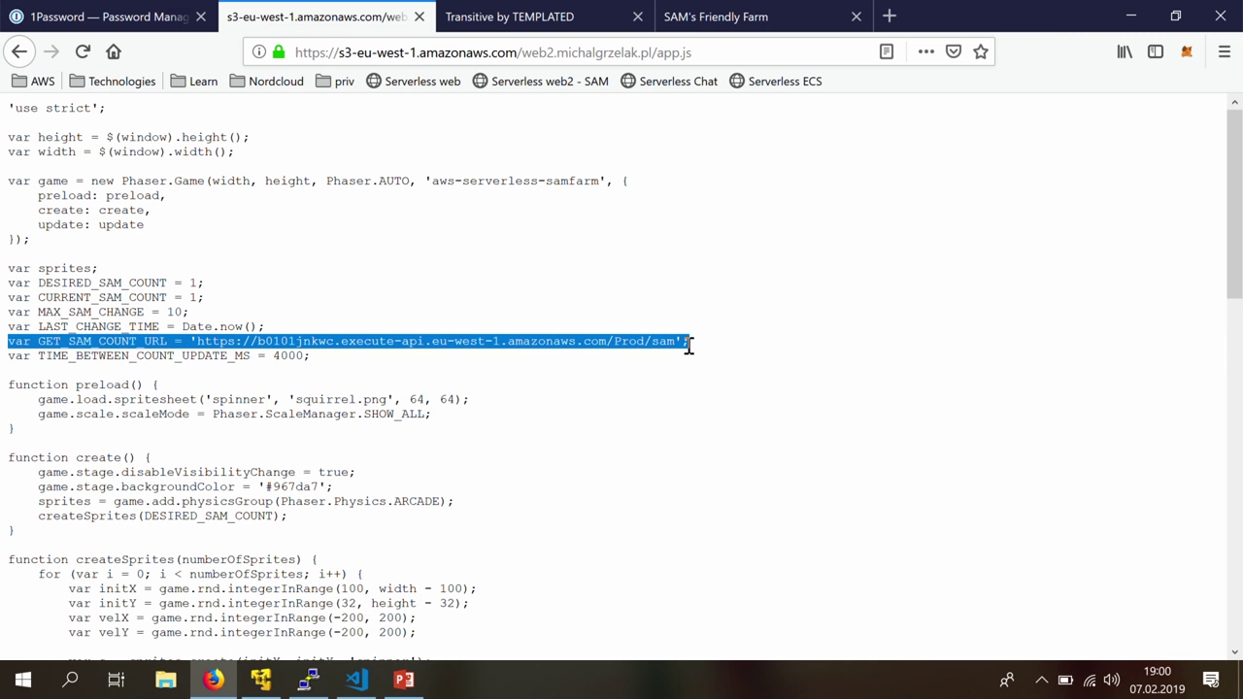
# - Open the sam-serverless-stack API in API Gateway and view its /sam GET method and Prod stage invoke URL
pyautogui.hotkey('alt', 'Left')
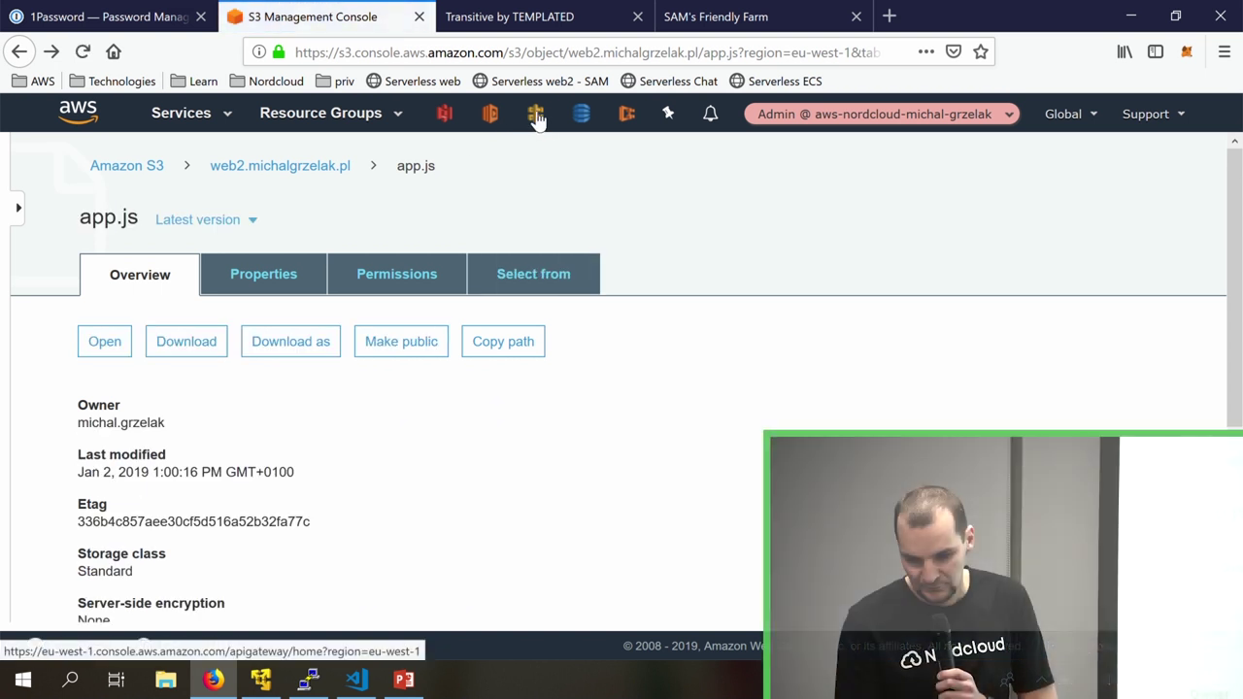
pyautogui.click(536, 115)
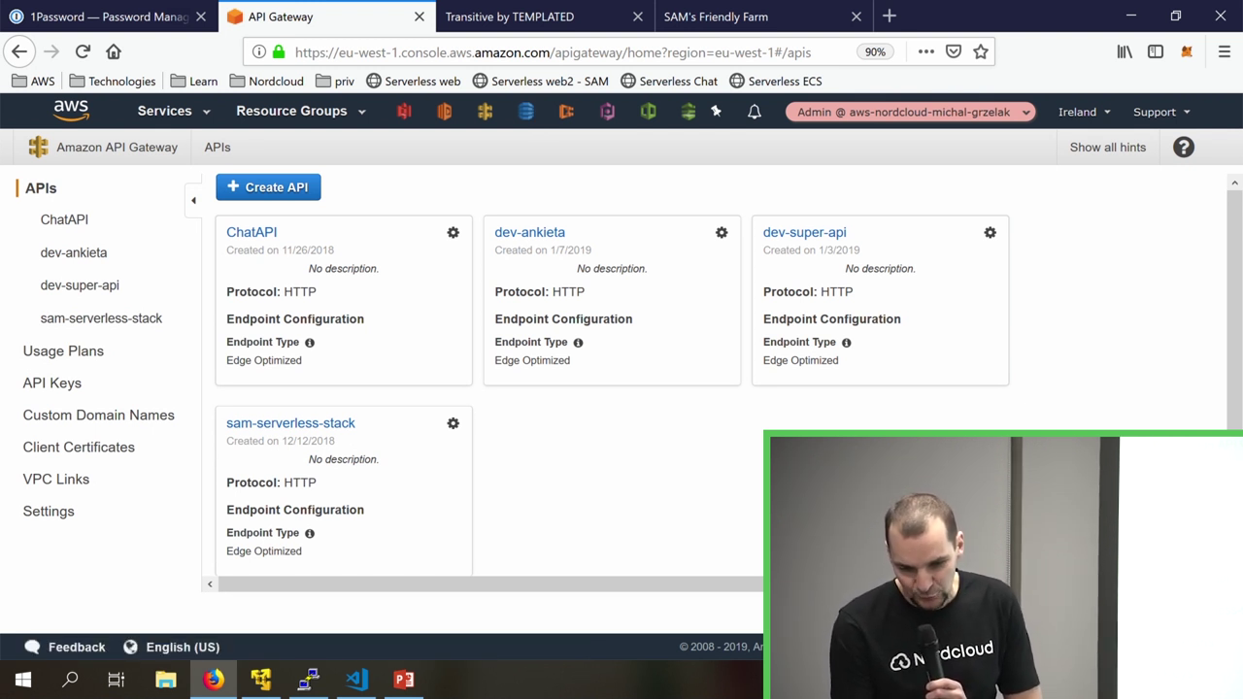
pyautogui.click(301, 427)
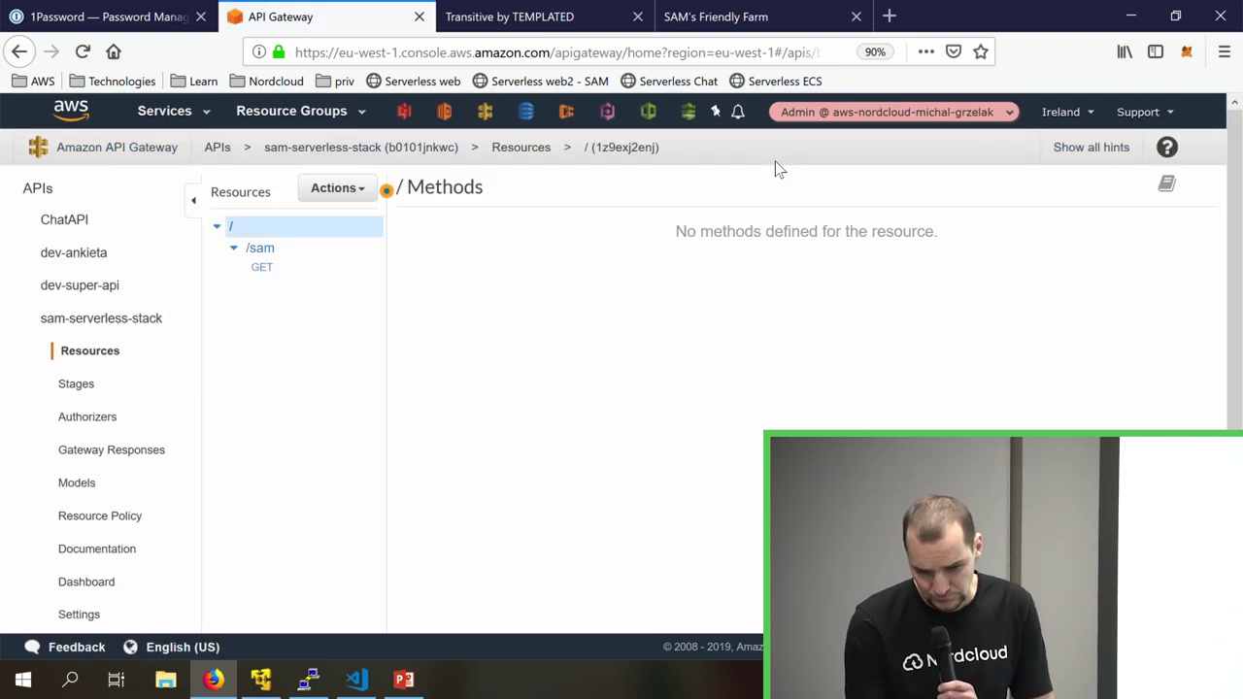
pyautogui.click(262, 269)
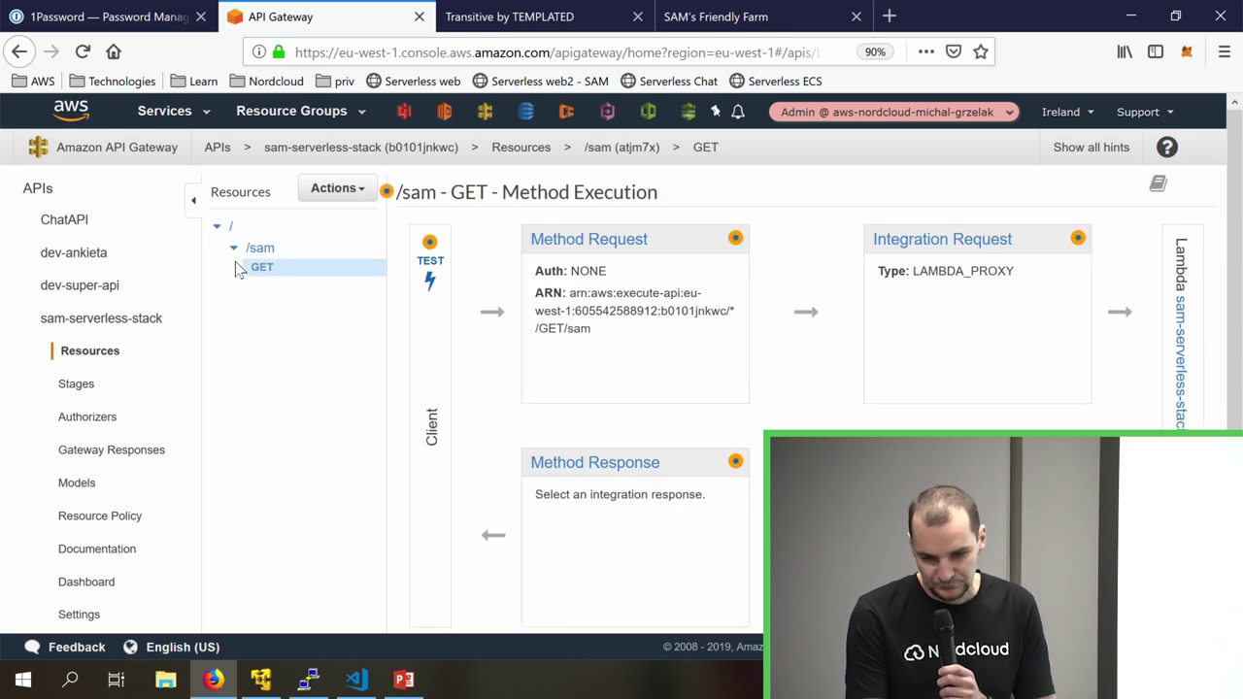
pyautogui.click(85, 391)
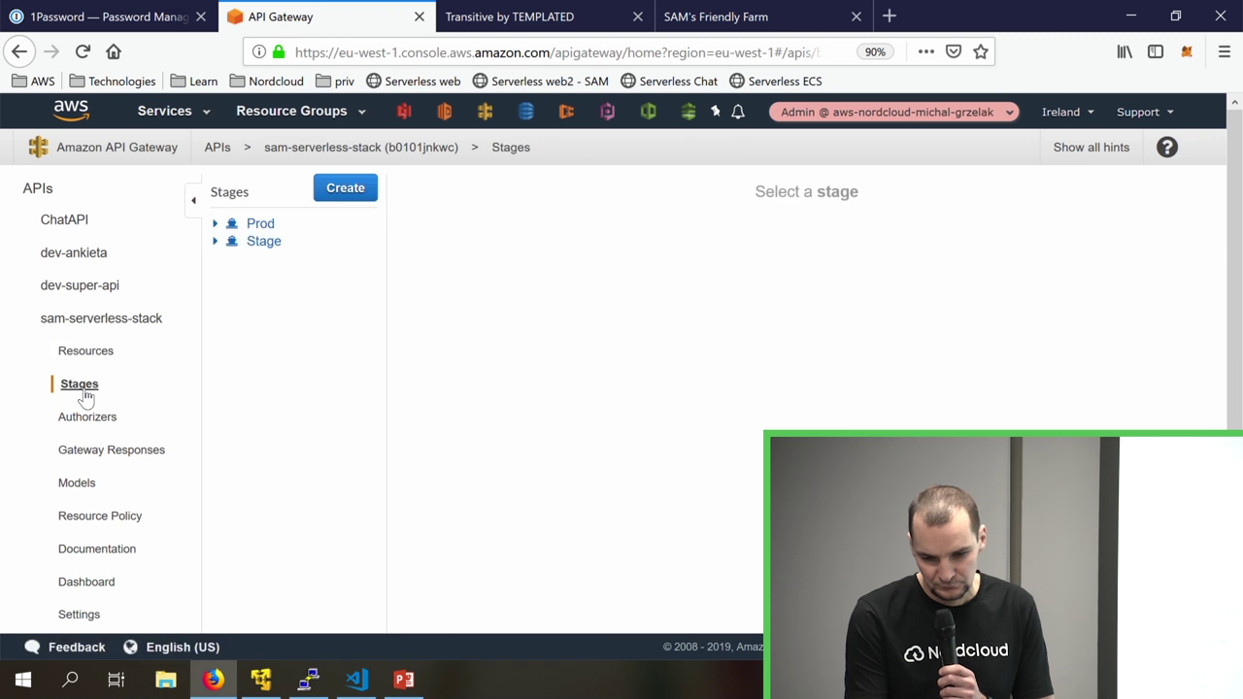
pyautogui.click(268, 226)
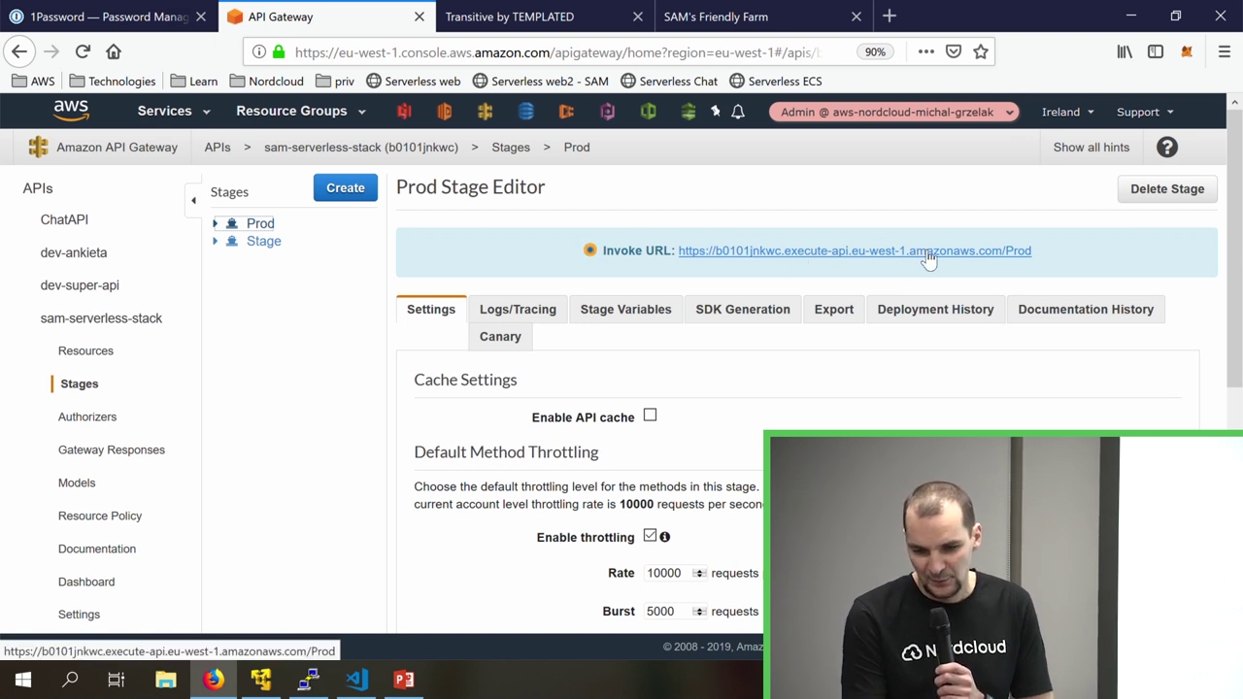
# - Run a test call of the /sam GET method without parameters and compare its response with the SAM's Friendly Farm page
pyautogui.click(89, 352)
pyautogui.click(265, 272)
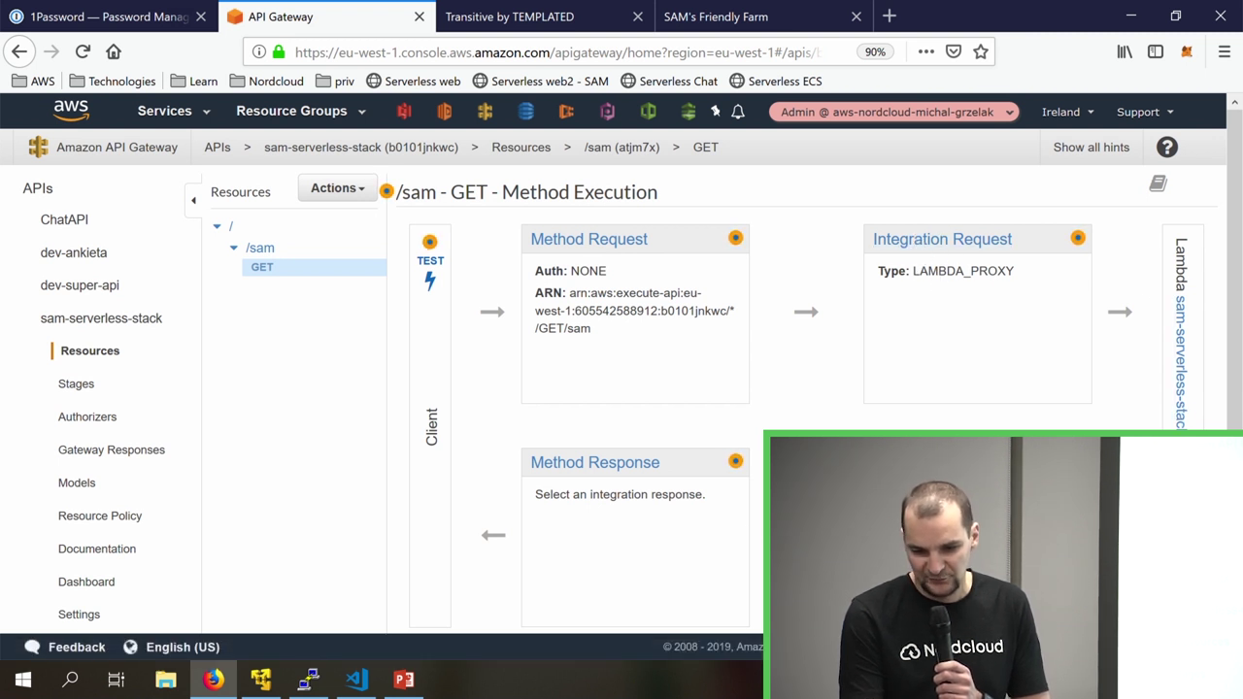
pyautogui.click(429, 283)
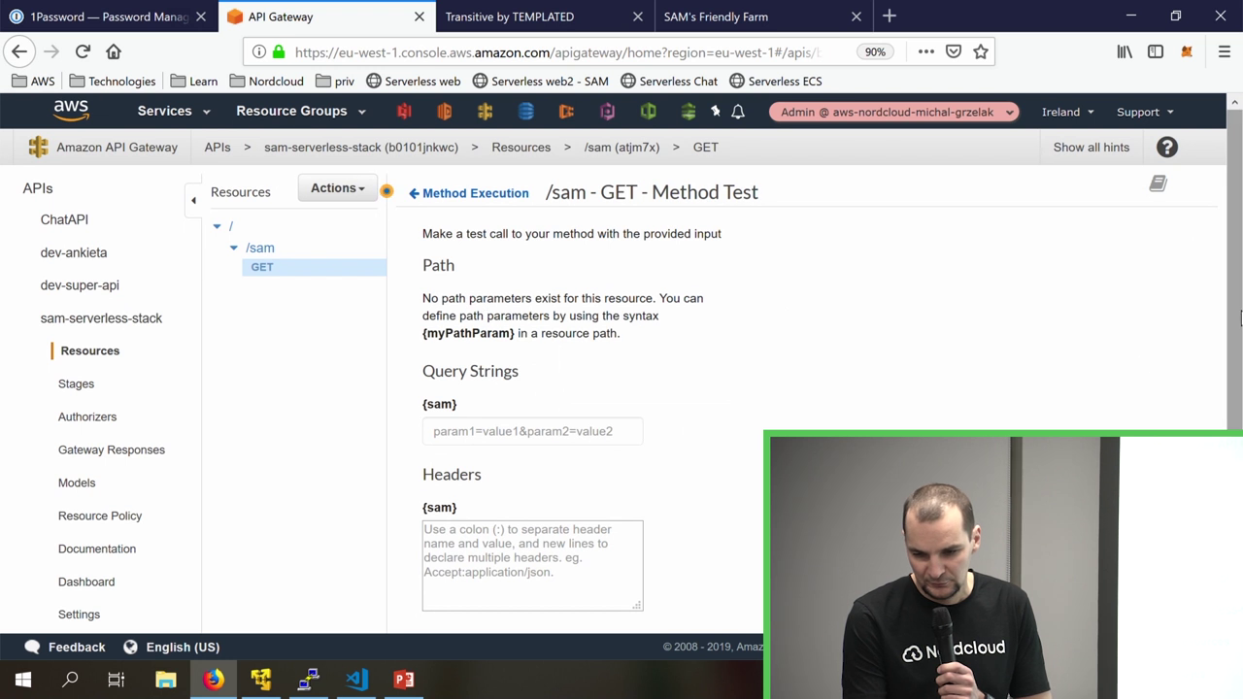
pyautogui.scroll(-3, 1241, 319)
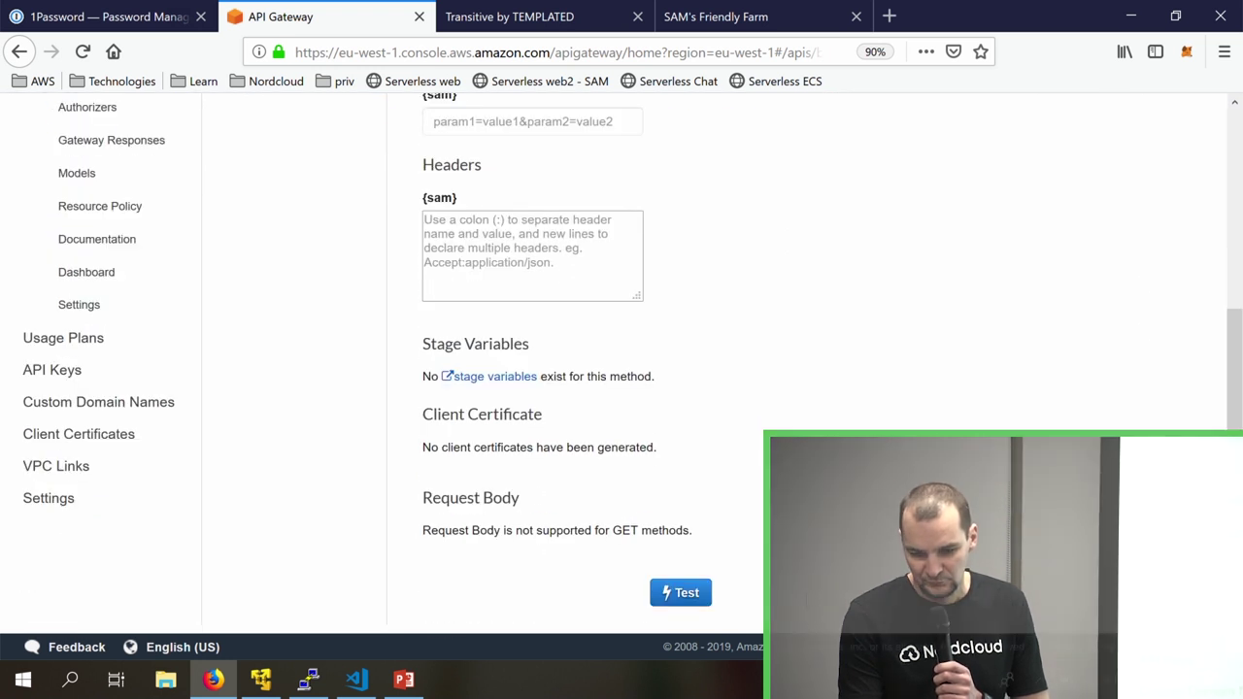
pyautogui.click(667, 593)
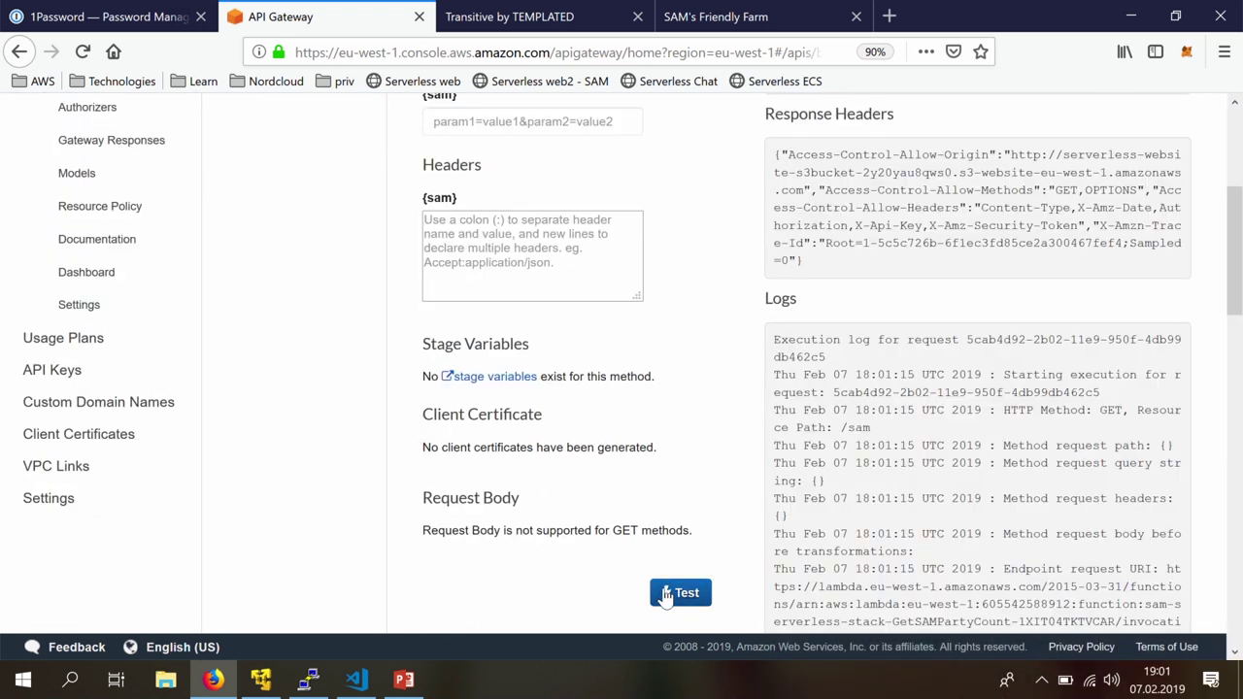
pyautogui.moveTo(1241, 262); pyautogui.dragTo(1239, 160)
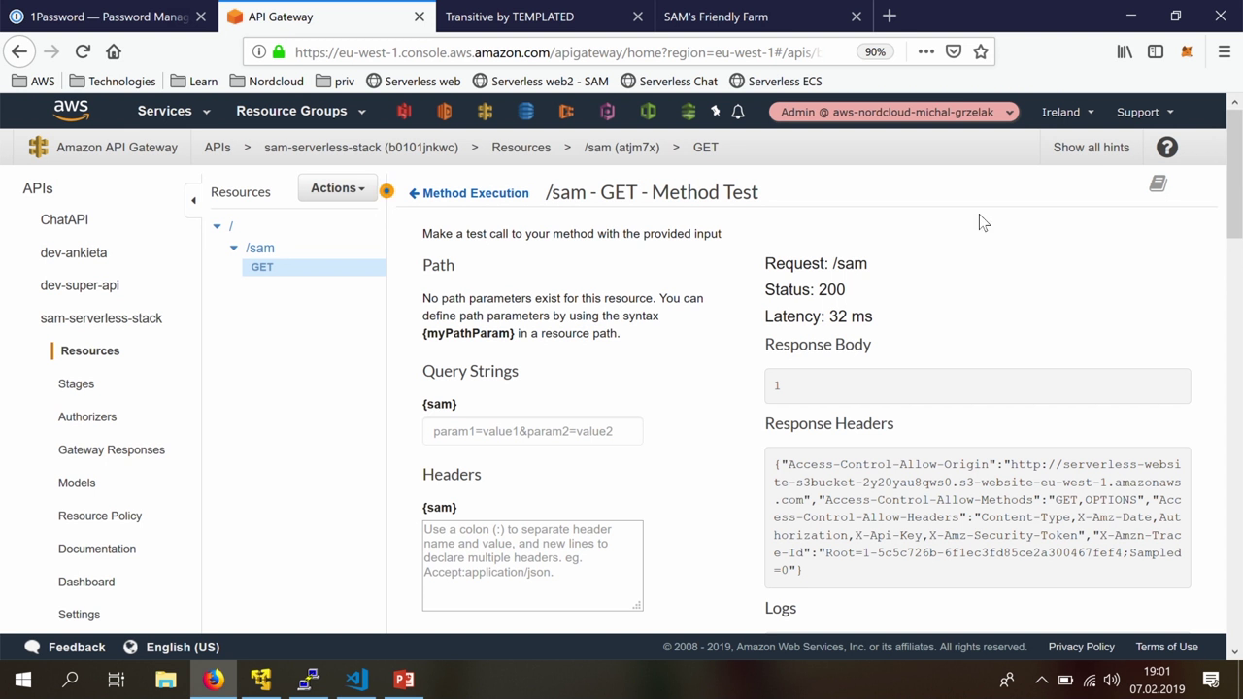
pyautogui.doubleClick(841, 292)
pyautogui.click(858, 310)
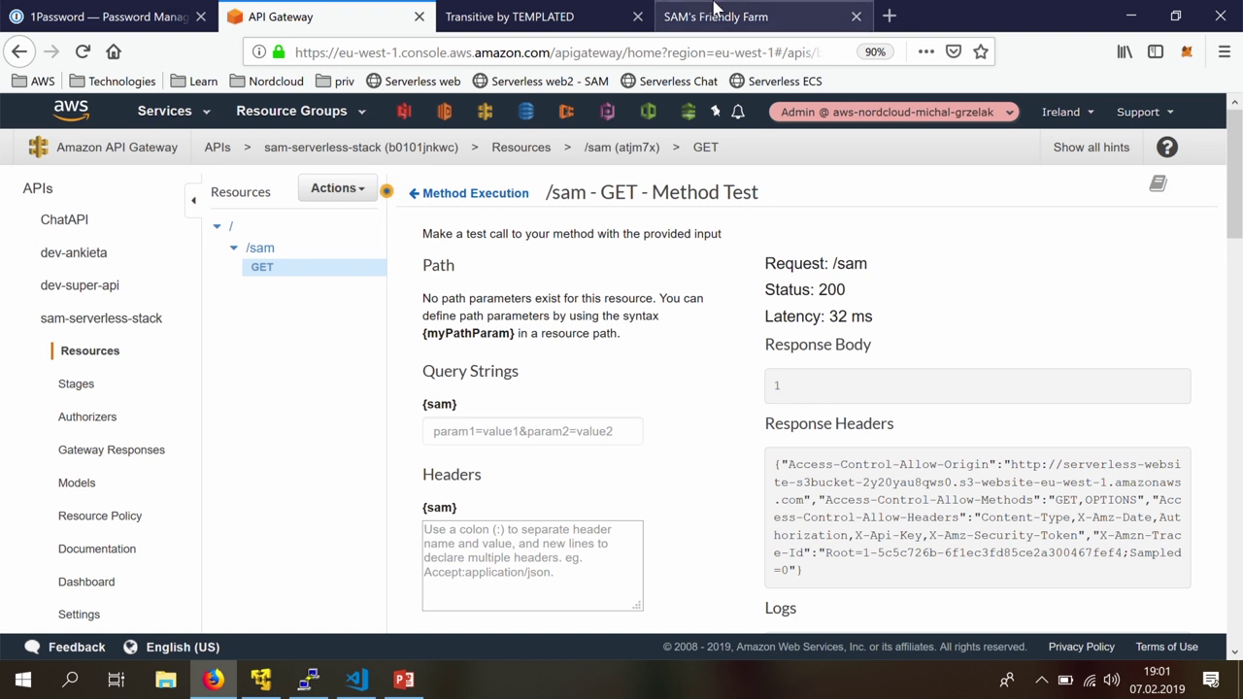
pyautogui.click(716, 18)
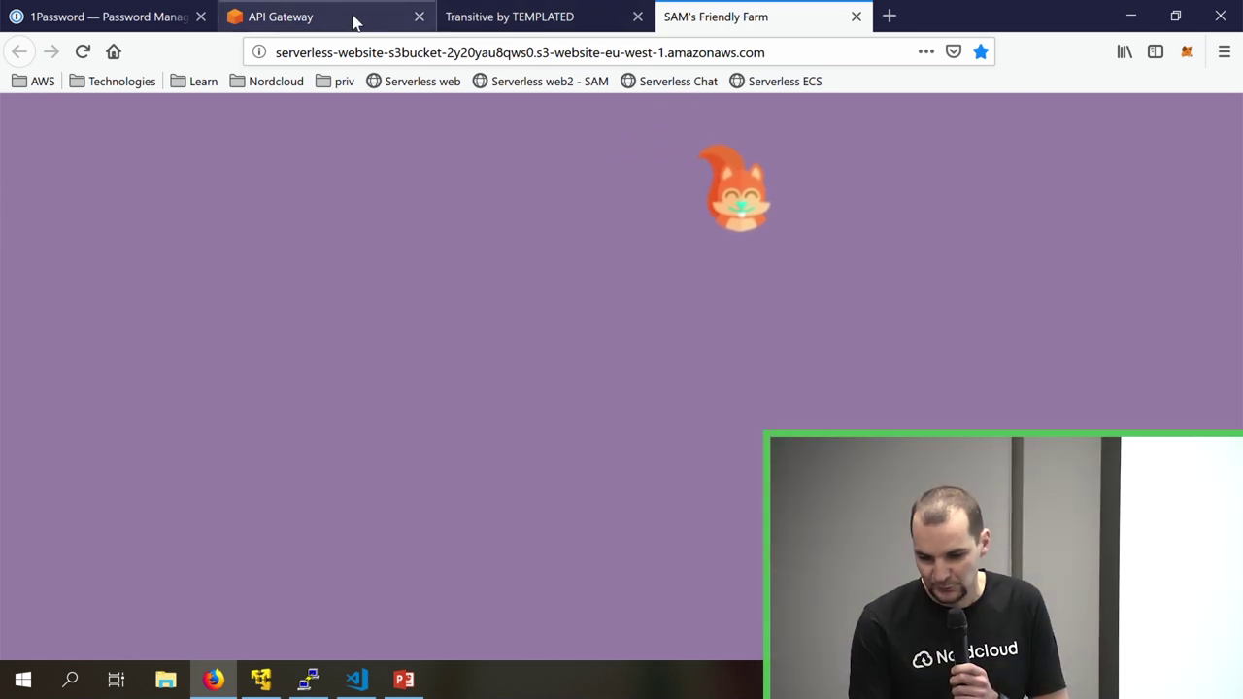
# - Open the Lambda function behind the /sam GET method and view its triggers and the index.js code
pyautogui.click(355, 21)
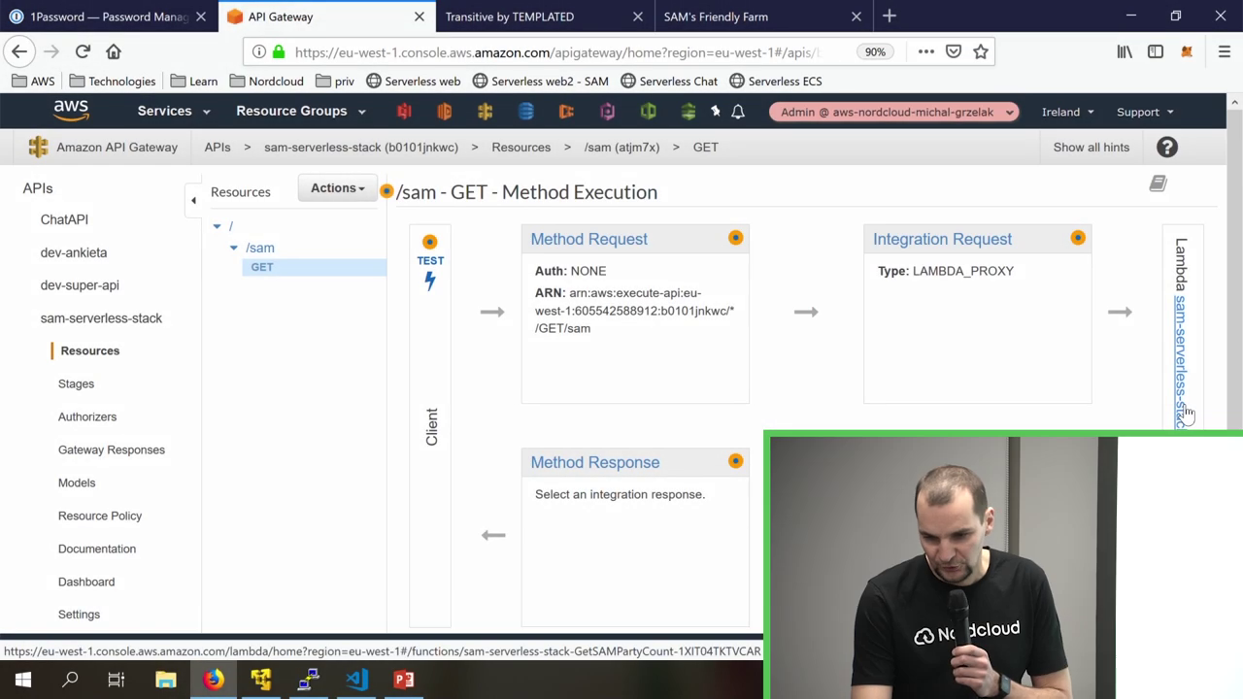
pyautogui.click(1185, 414)
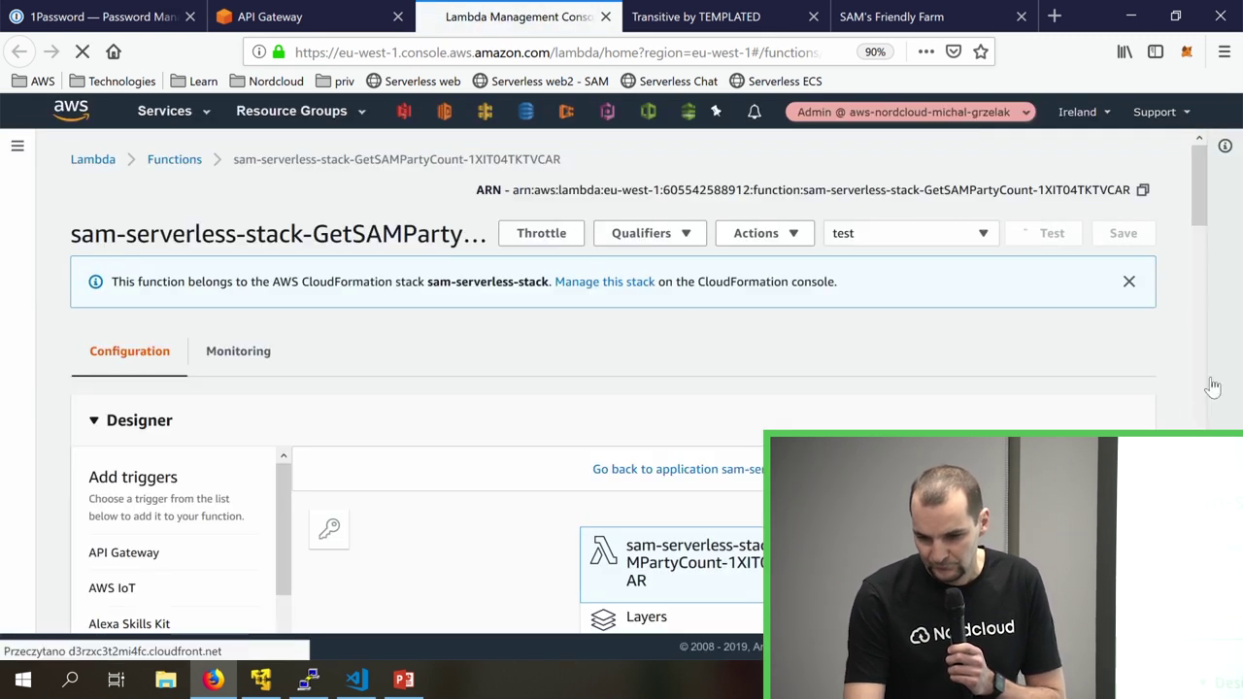
pyautogui.scroll(-3, 1208, 196)
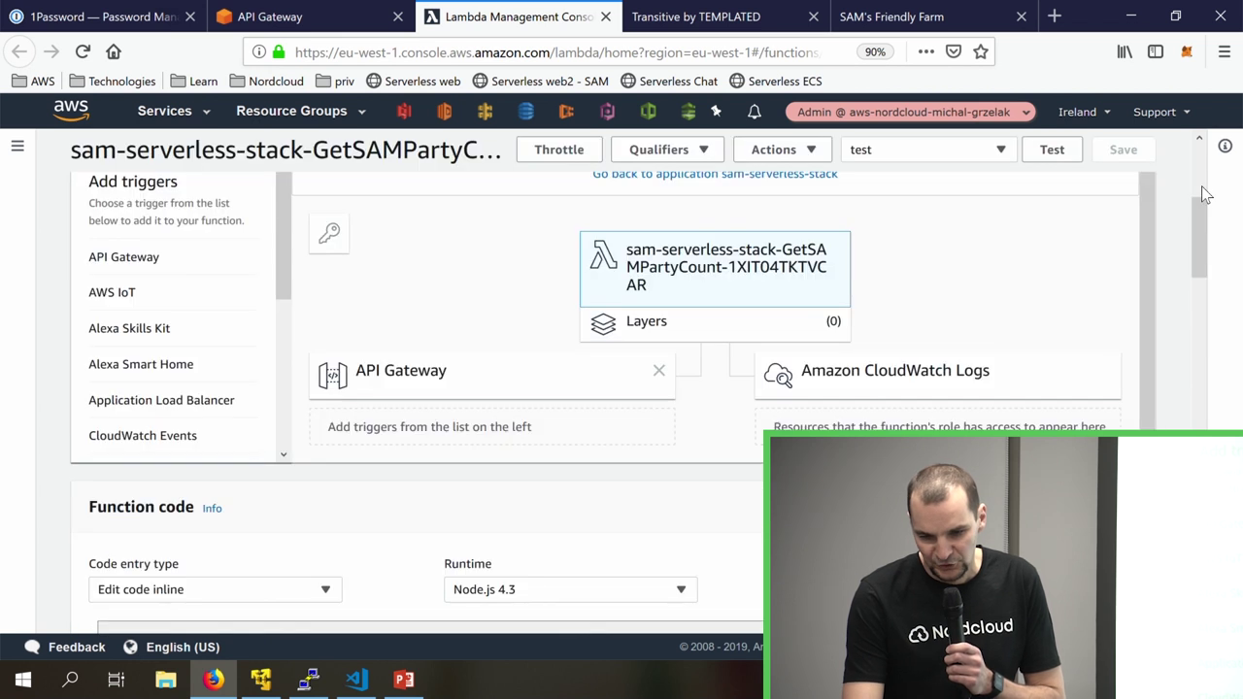
pyautogui.moveTo(1204, 237); pyautogui.dragTo(1193, 230)
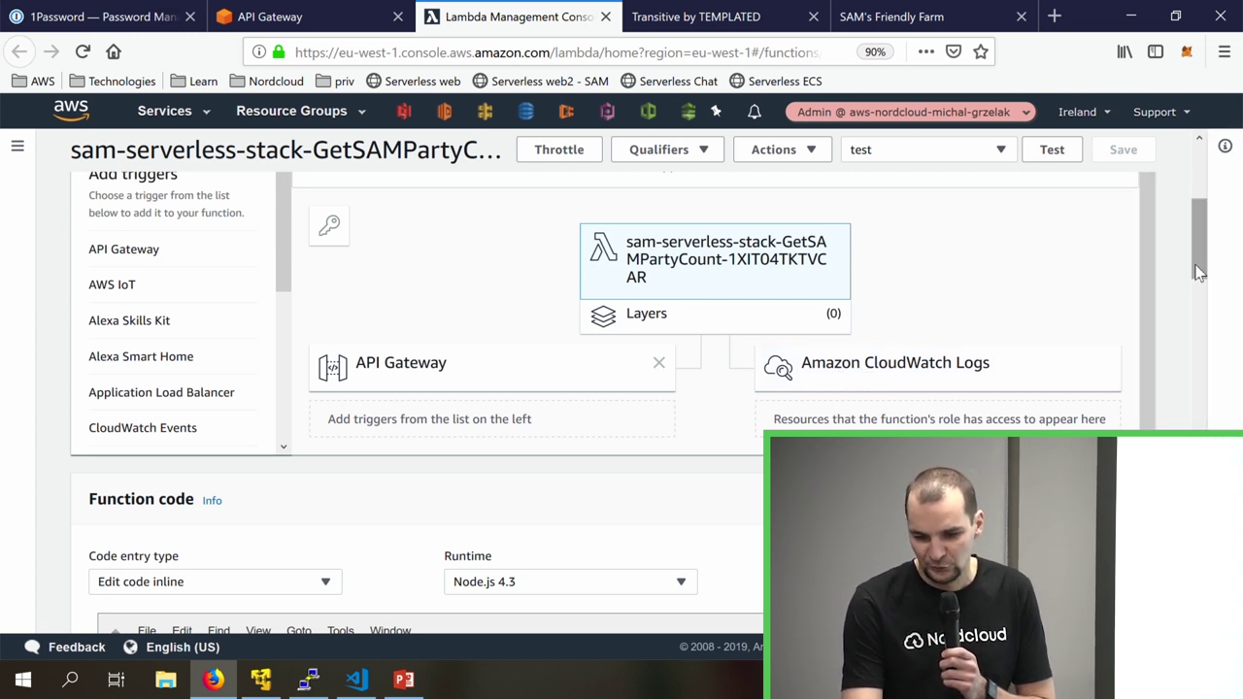
pyautogui.moveTo(1200, 273); pyautogui.dragTo(1179, 320)
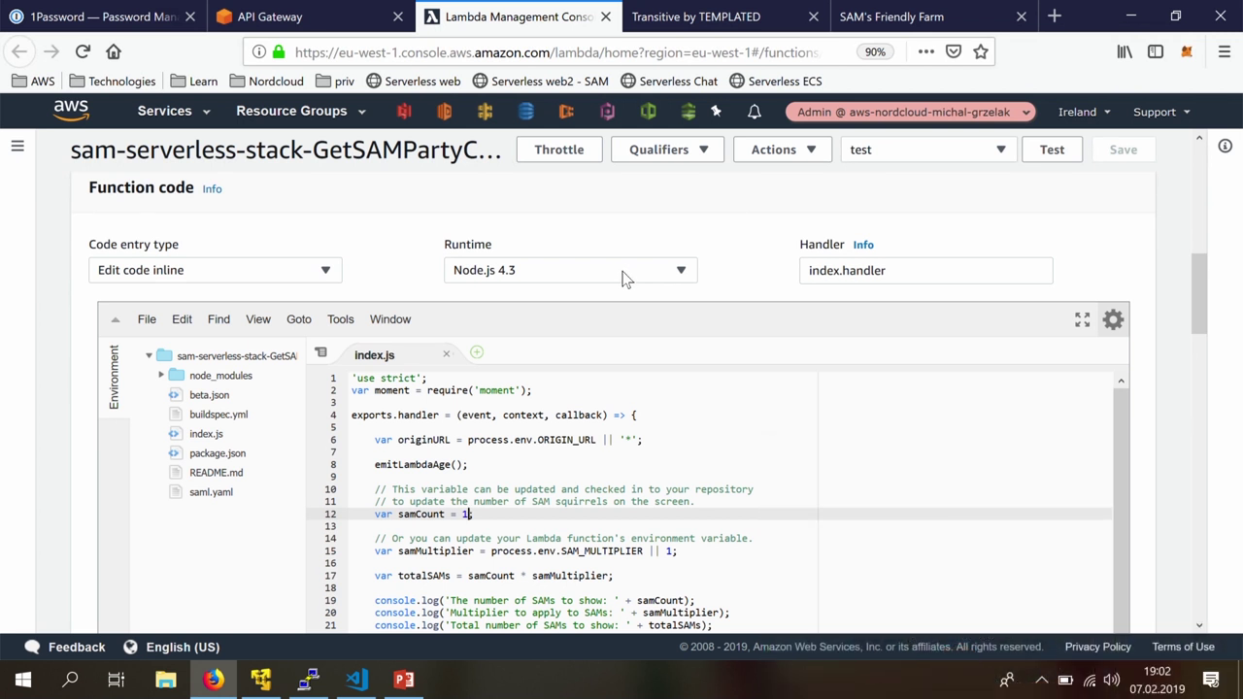
pyautogui.moveTo(1200, 301); pyautogui.dragTo(1202, 326)
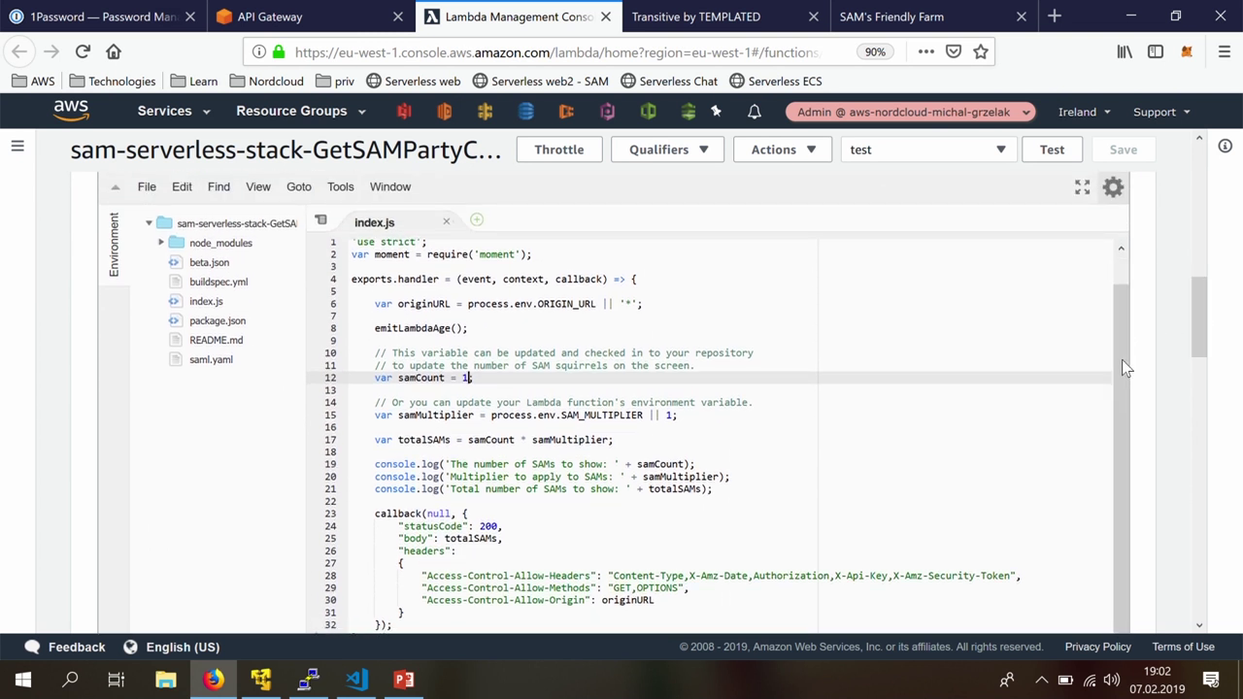
# - Examine in index.js the callback's status code and body, and the samCount and samMultiplier variables that make up totalSAMs
pyautogui.scroll(-2, 1117, 408)
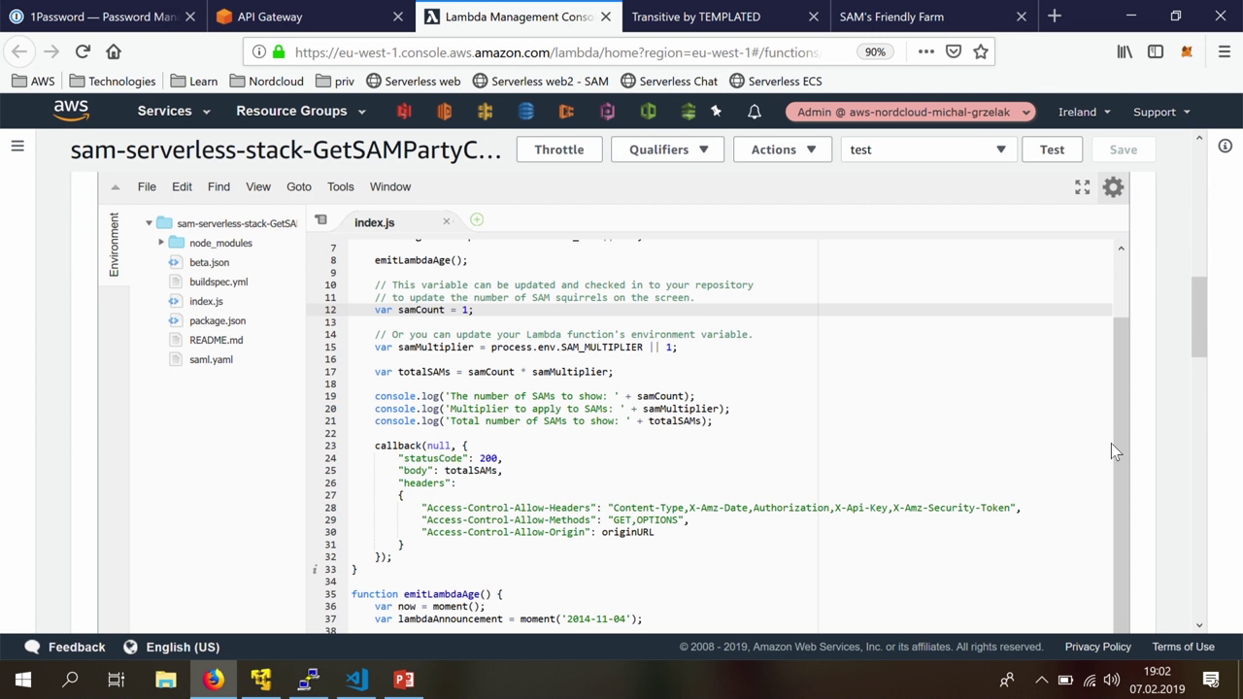
pyautogui.moveTo(1197, 347); pyautogui.dragTo(1200, 365)
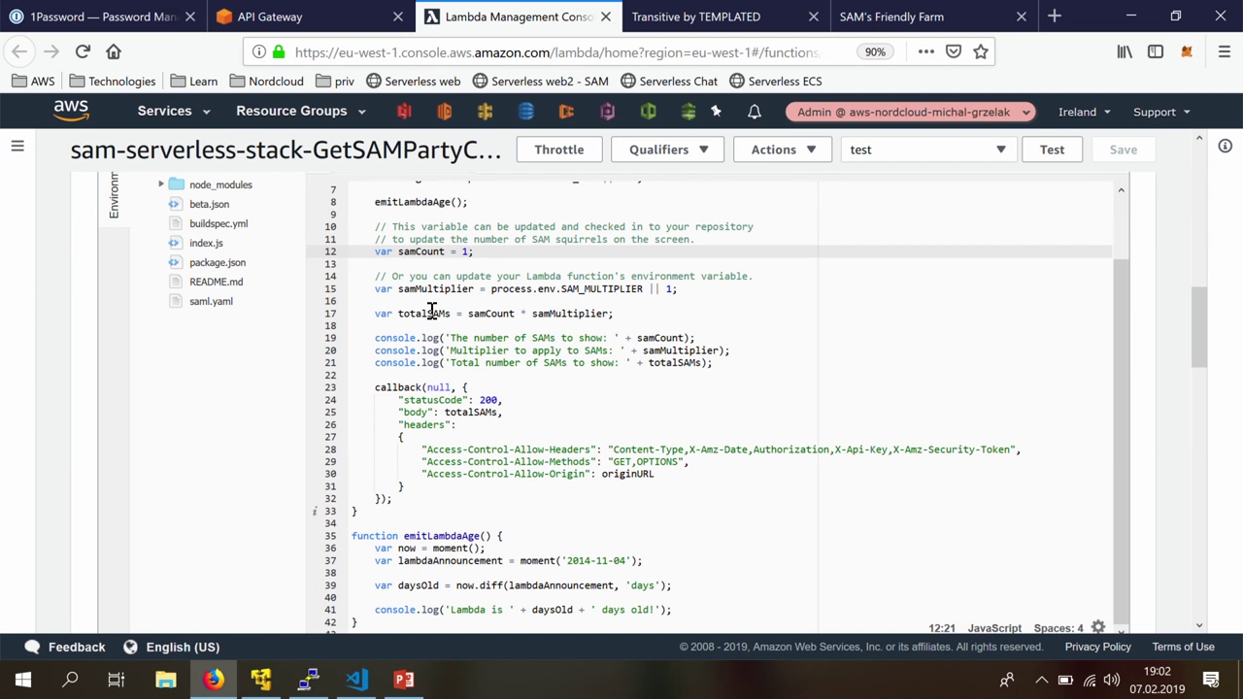
pyautogui.doubleClick(403, 387)
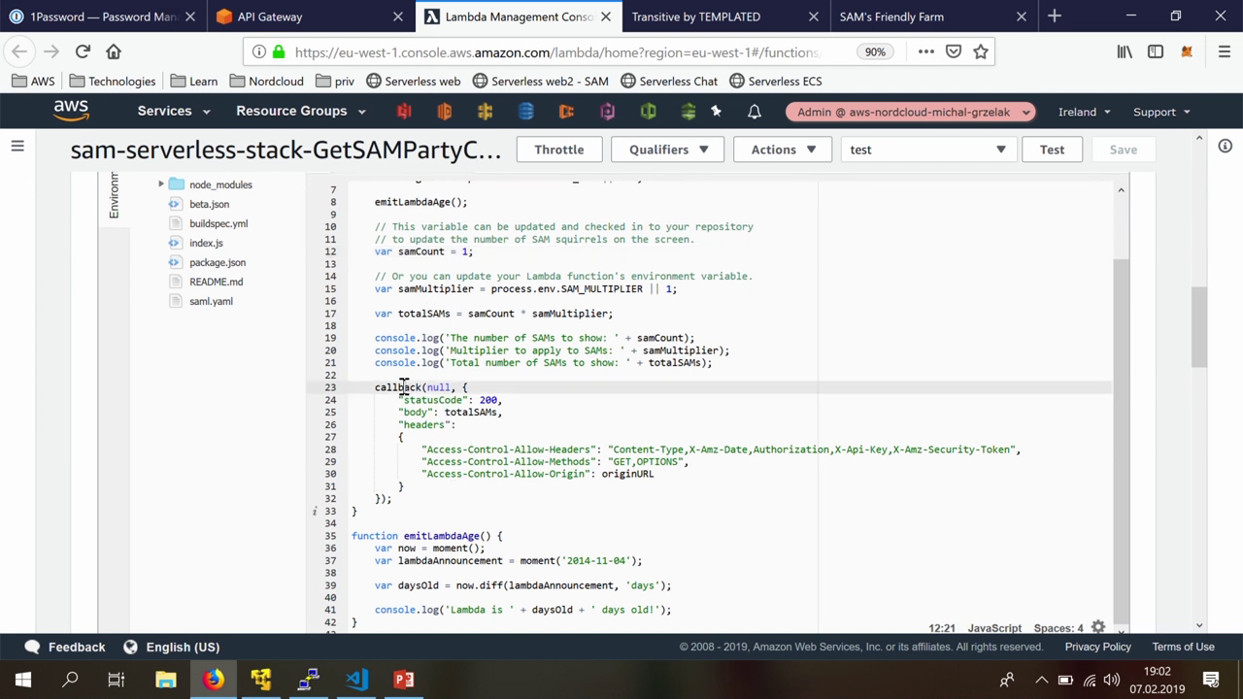
pyautogui.doubleClick(489, 399)
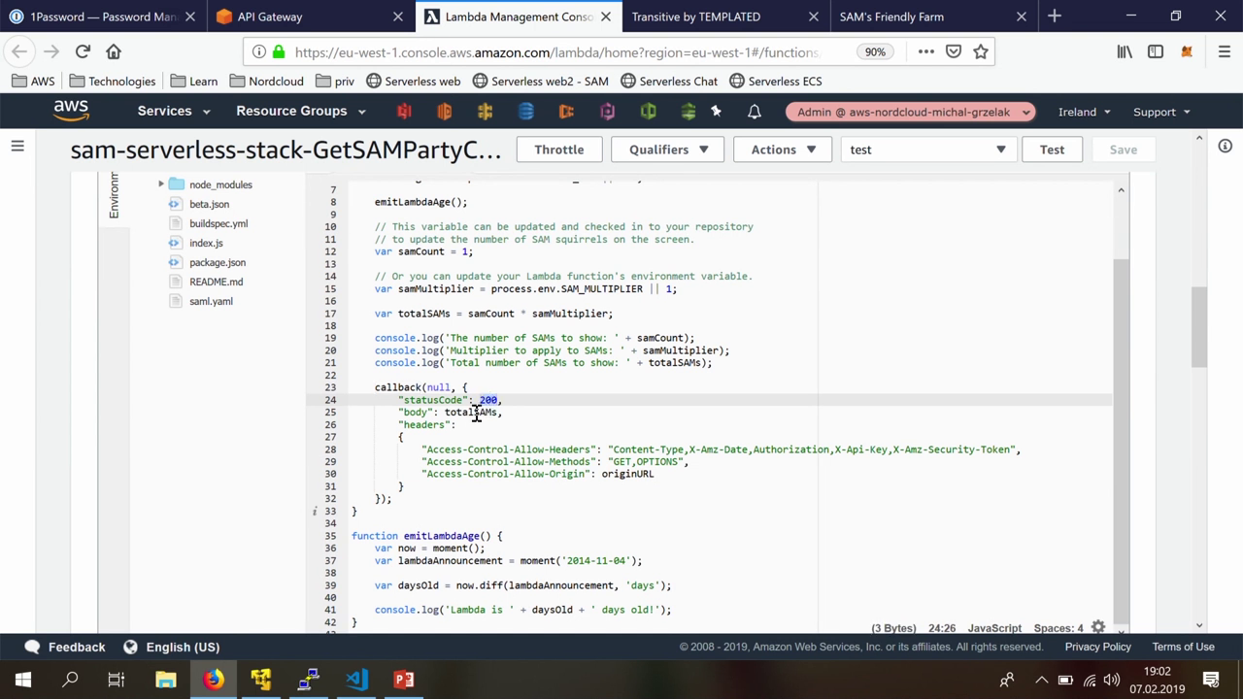
pyautogui.doubleClick(476, 412)
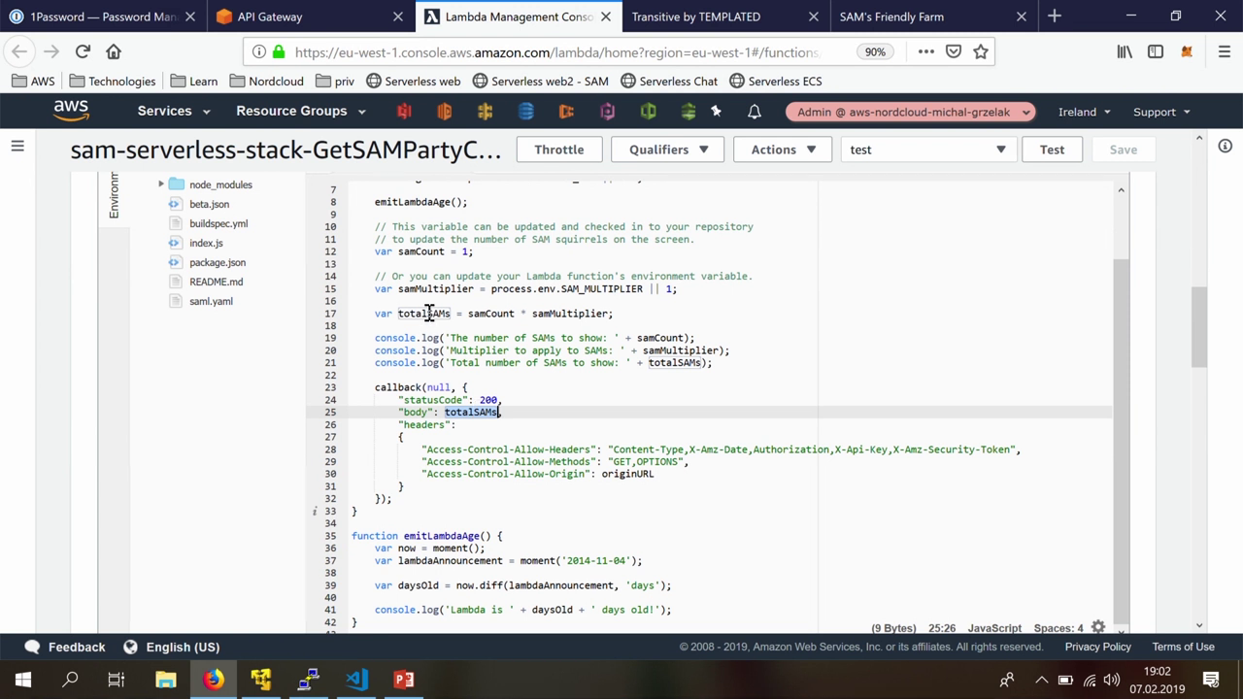
pyautogui.doubleClick(502, 313)
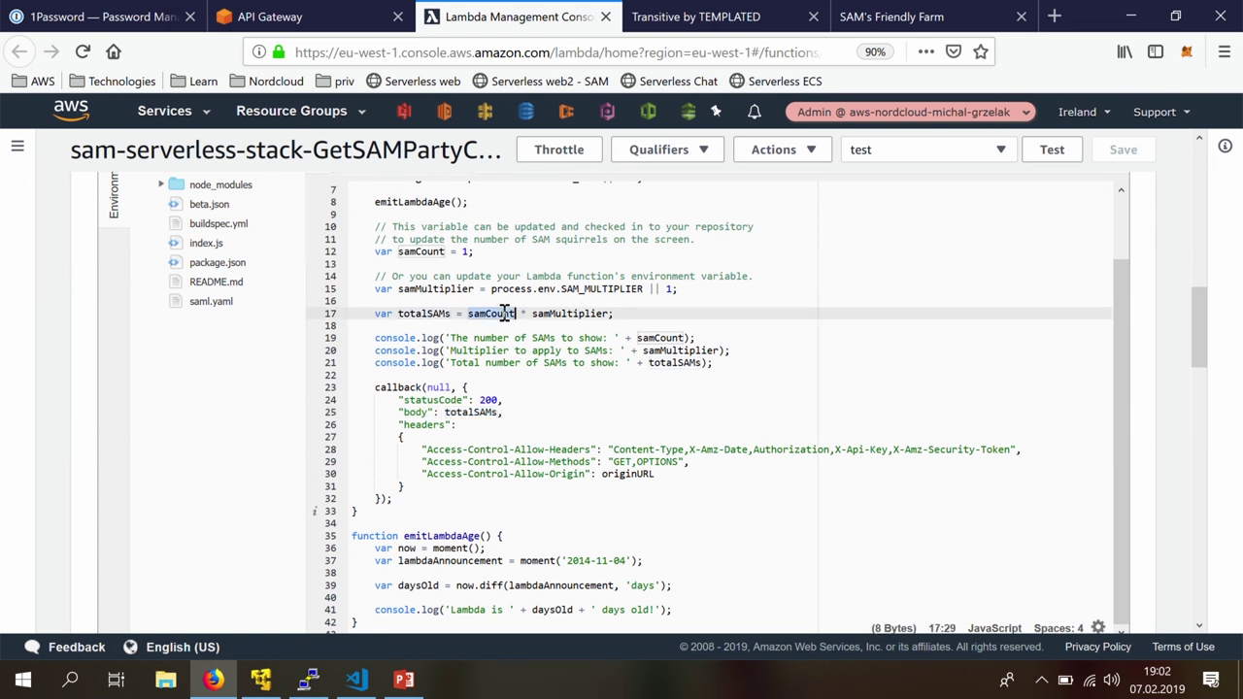
pyautogui.doubleClick(561, 314)
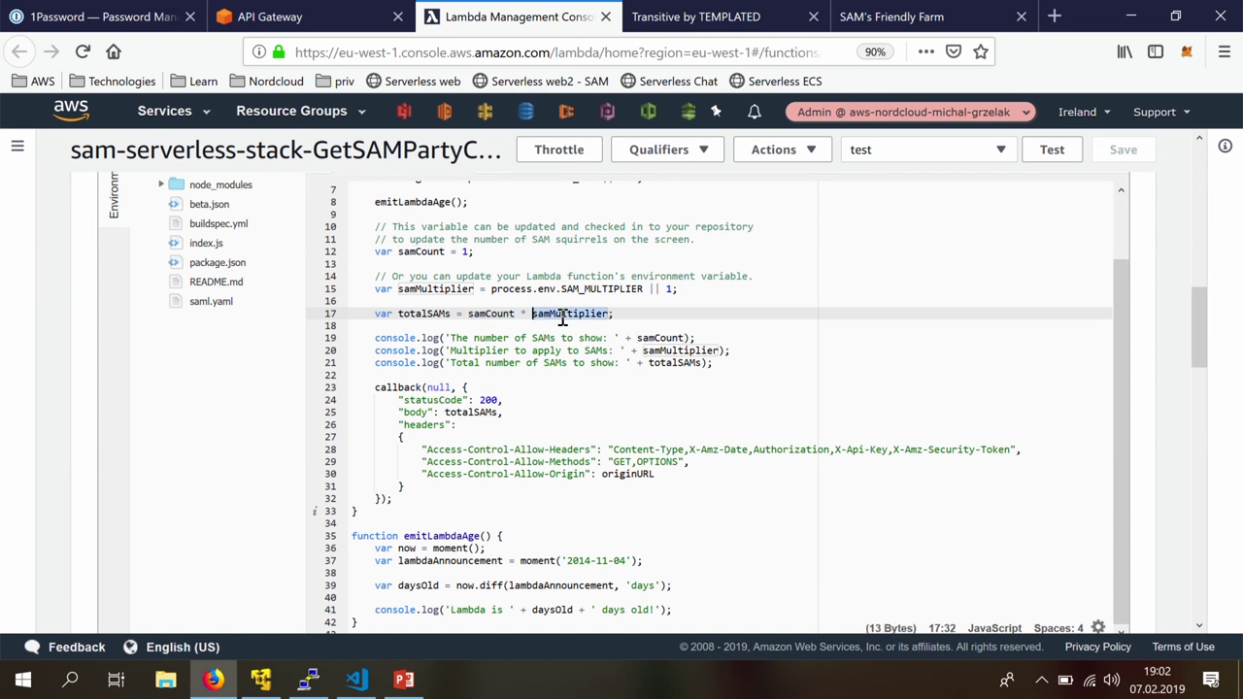
# - Examine the samCount value in index.js and the SAM_MULTIPLIER environment variable of the Lambda function
pyautogui.doubleClick(464, 252)
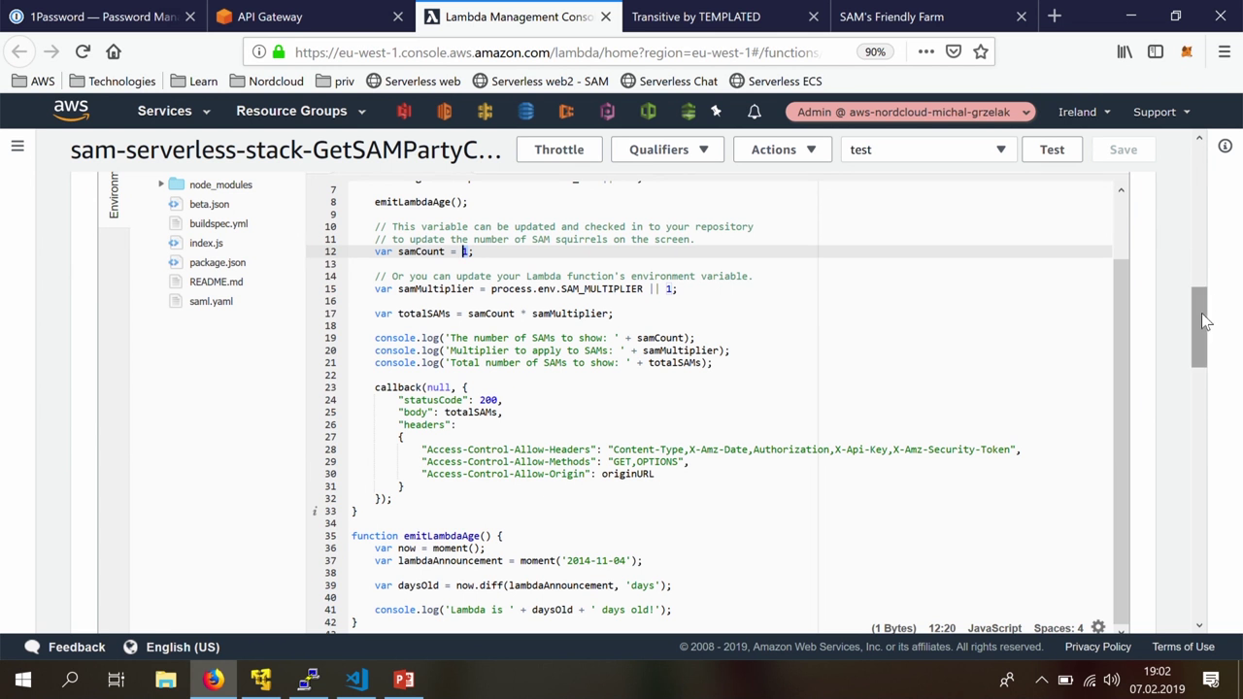
pyautogui.moveTo(1204, 324); pyautogui.dragTo(1200, 384)
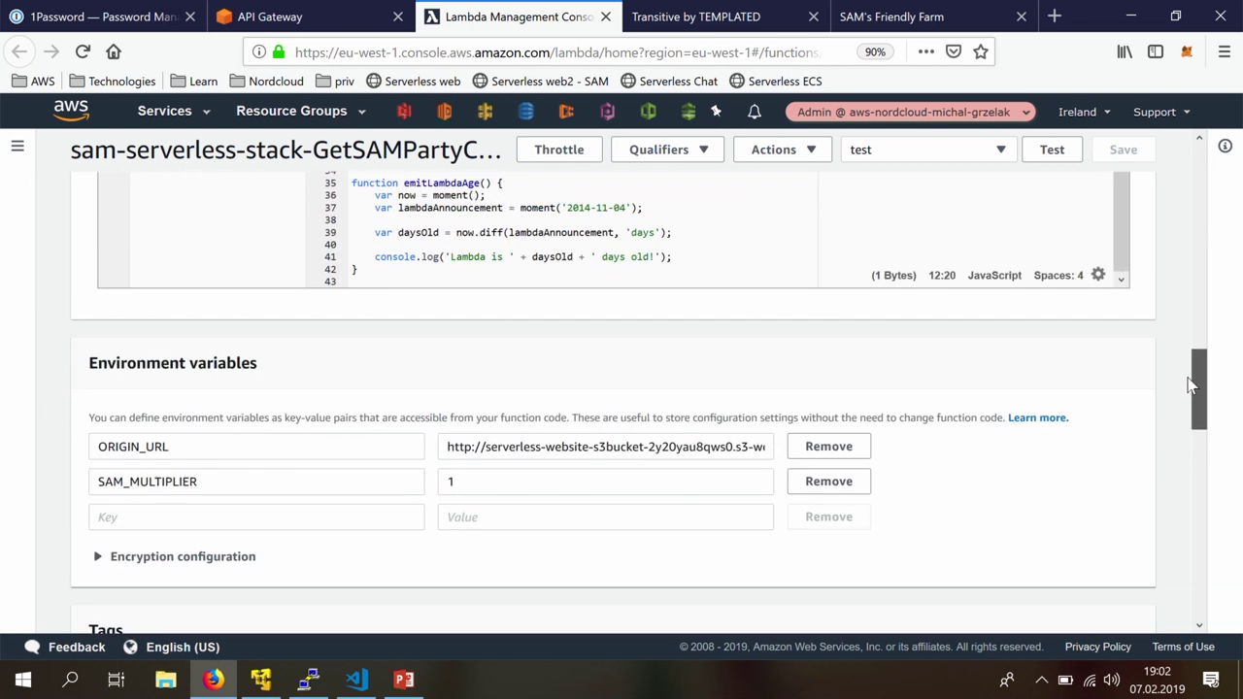
pyautogui.doubleClick(259, 488)
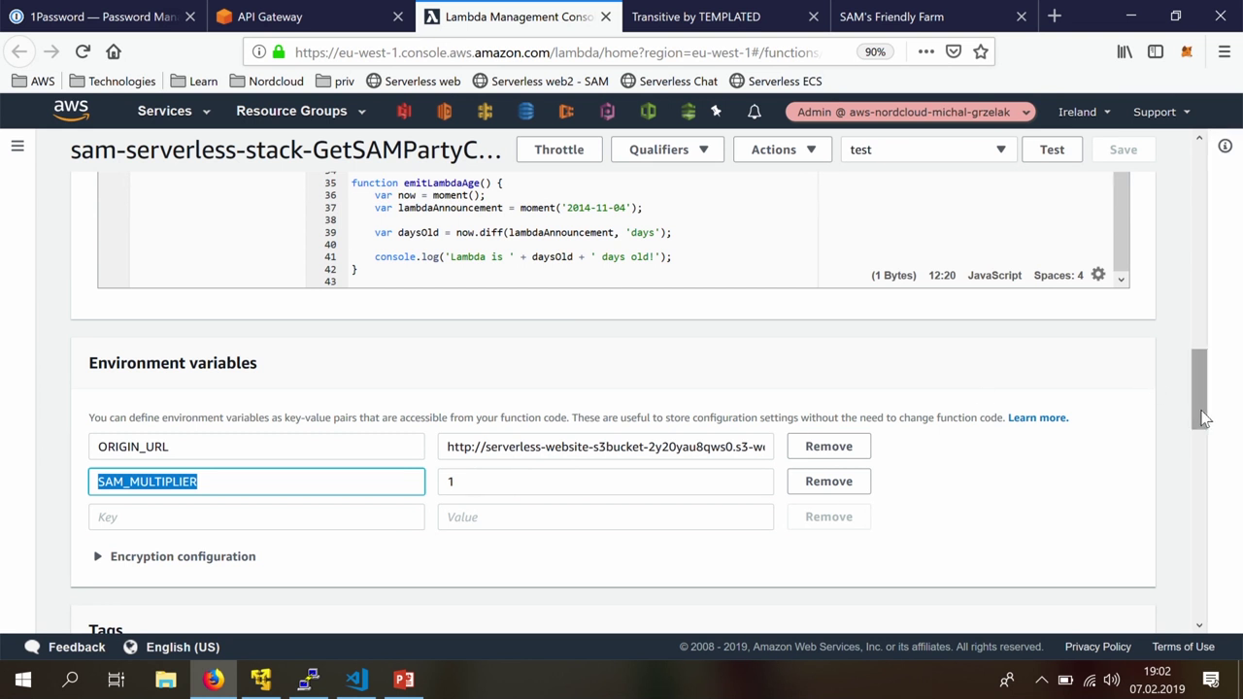
pyautogui.moveTo(1201, 416); pyautogui.dragTo(1222, 340)
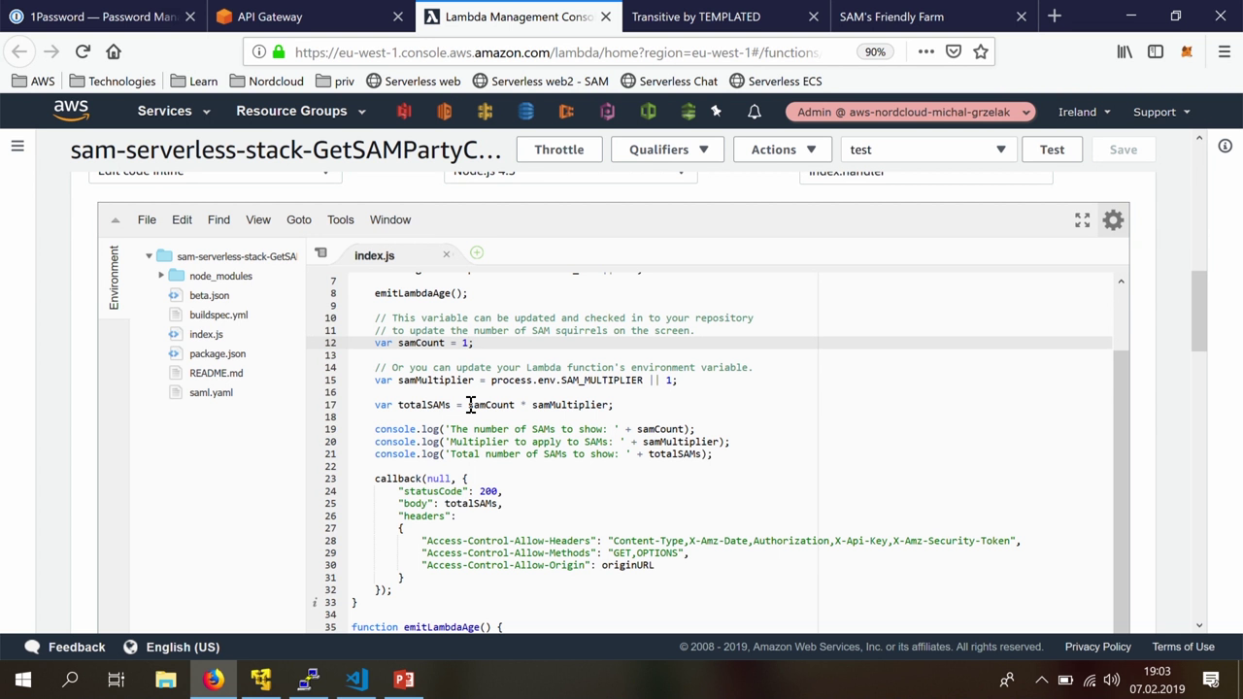
# - Set samCount to 10 in index.js, save the Lambda function and check the squirrels on the SAM's Friendly Farm page
pyautogui.write('0')
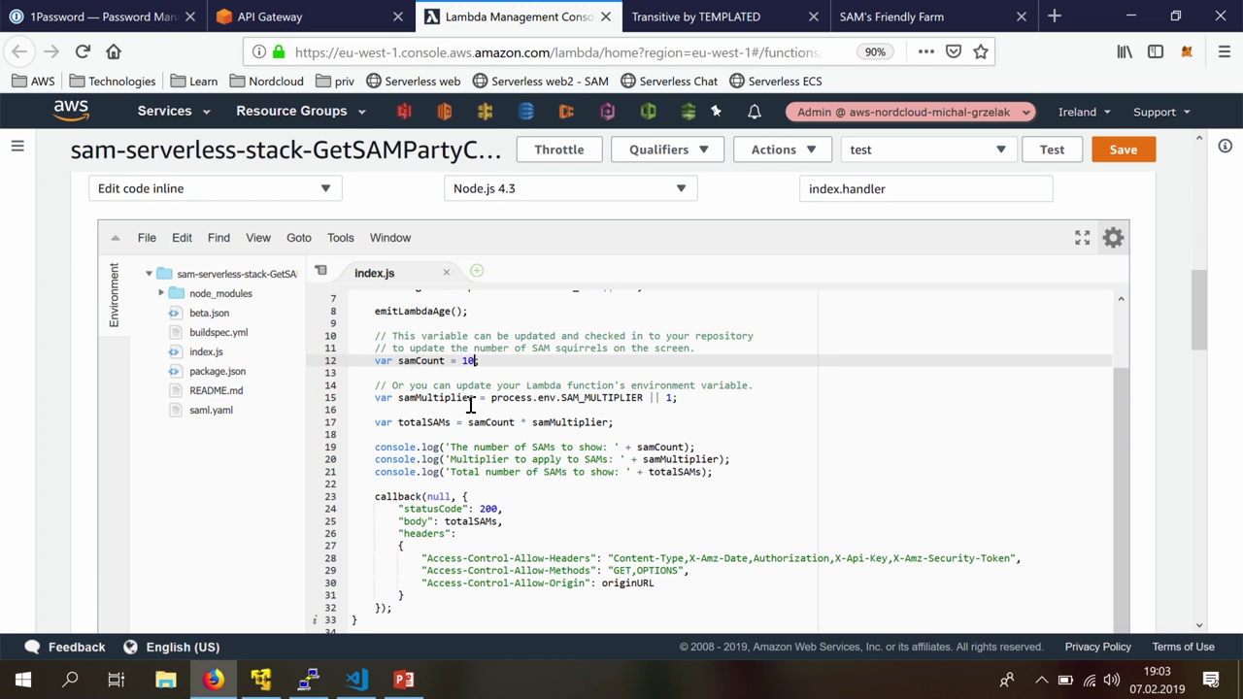
pyautogui.click(1127, 153)
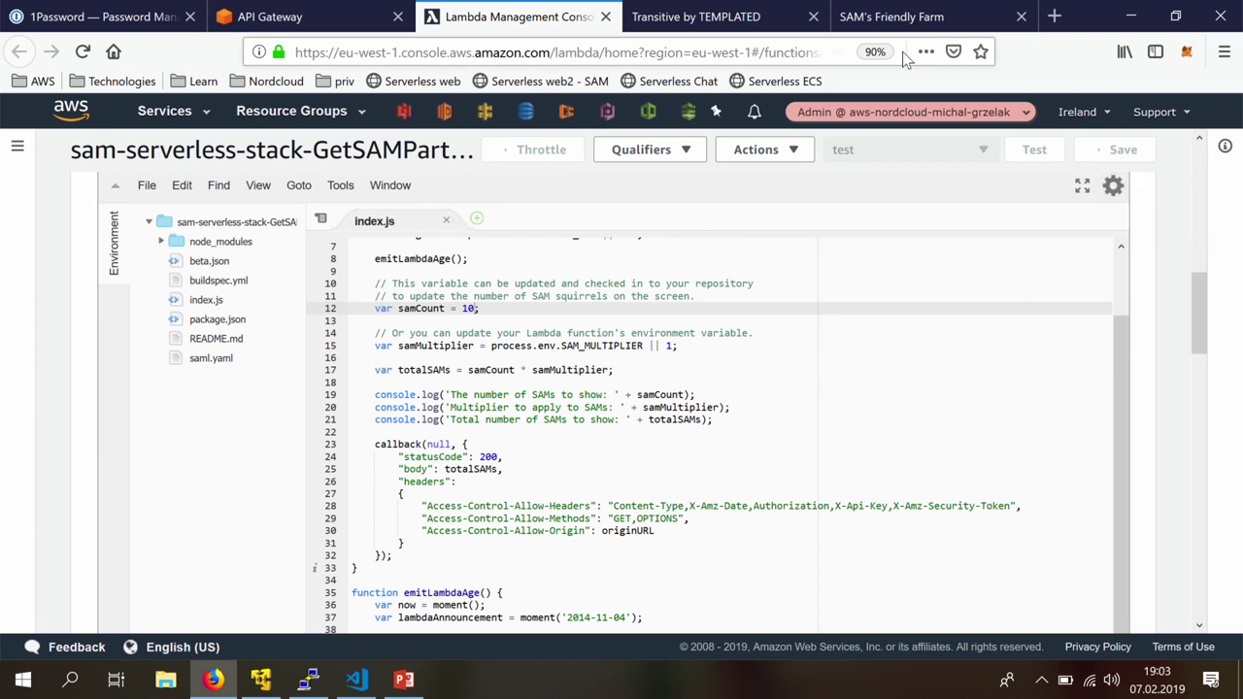
pyautogui.click(908, 17)
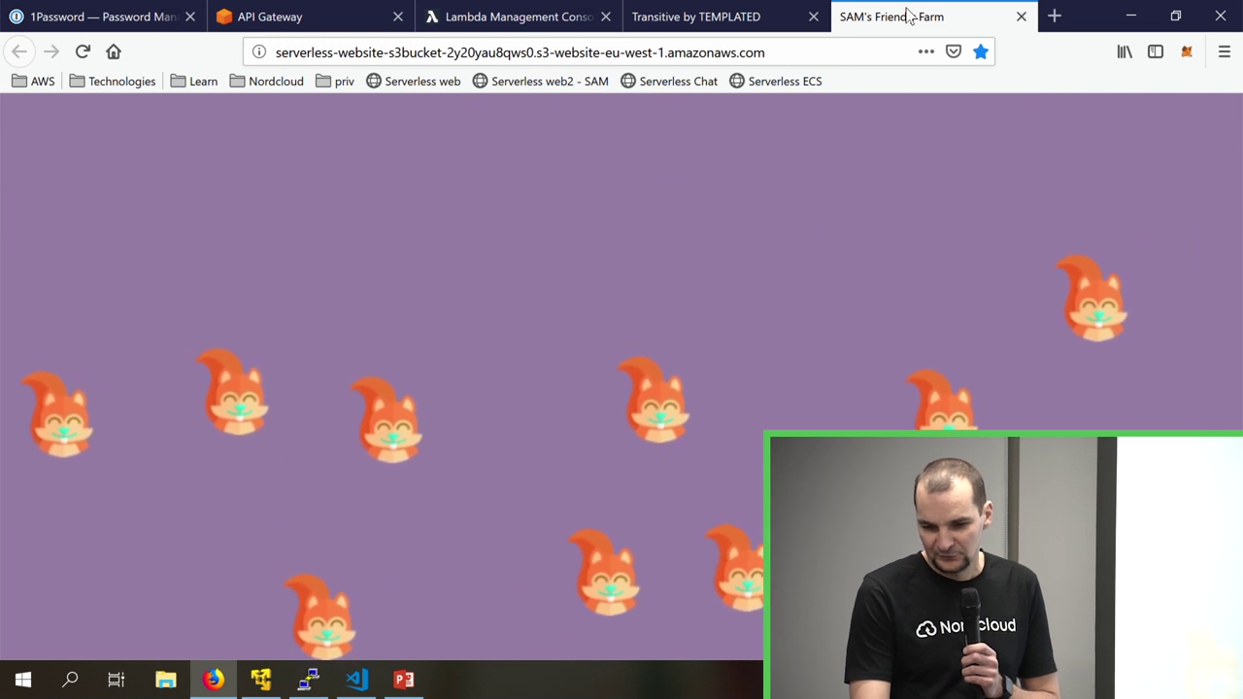
# - Set samCount back to 1 in index.js and save the Lambda function
pyautogui.click(286, 16)
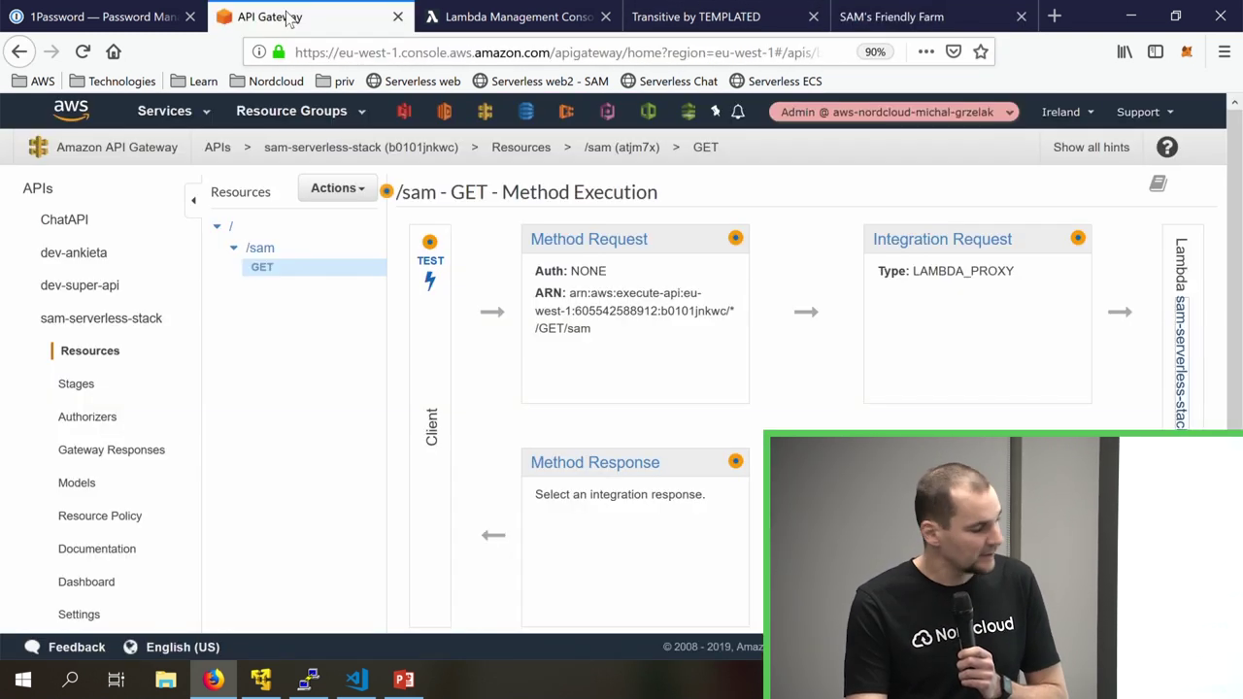
pyautogui.click(505, 19)
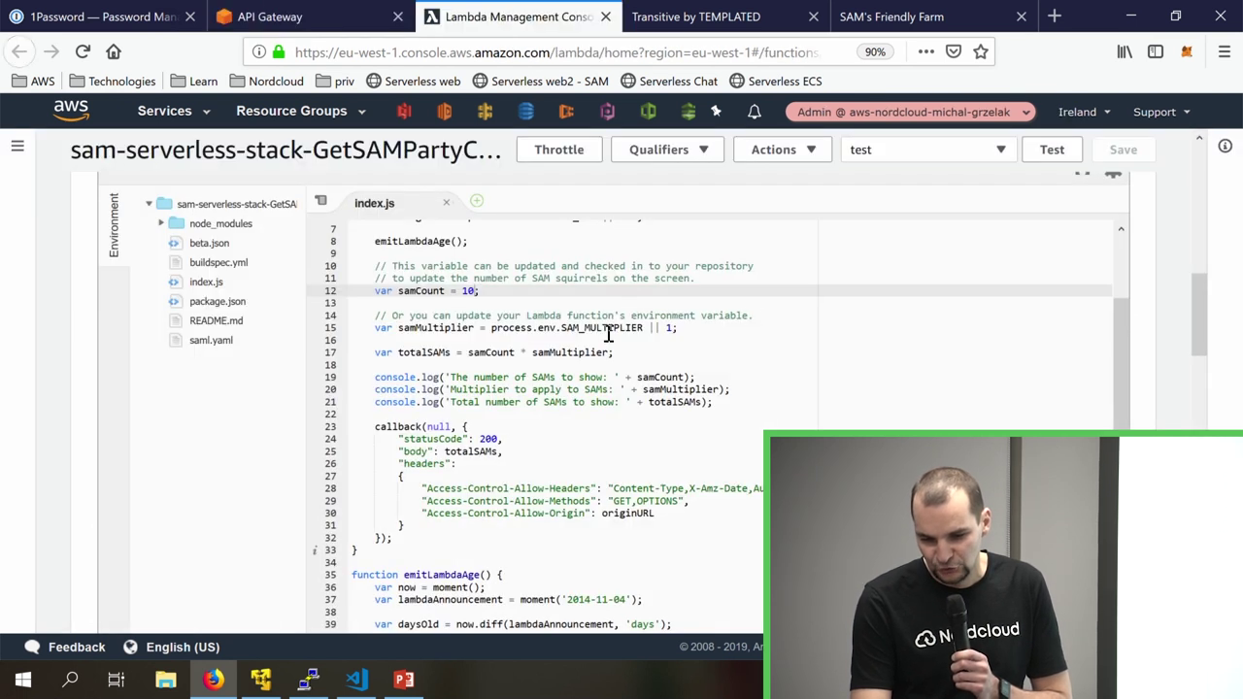
pyautogui.click(472, 291)
pyautogui.press('BackSpace')
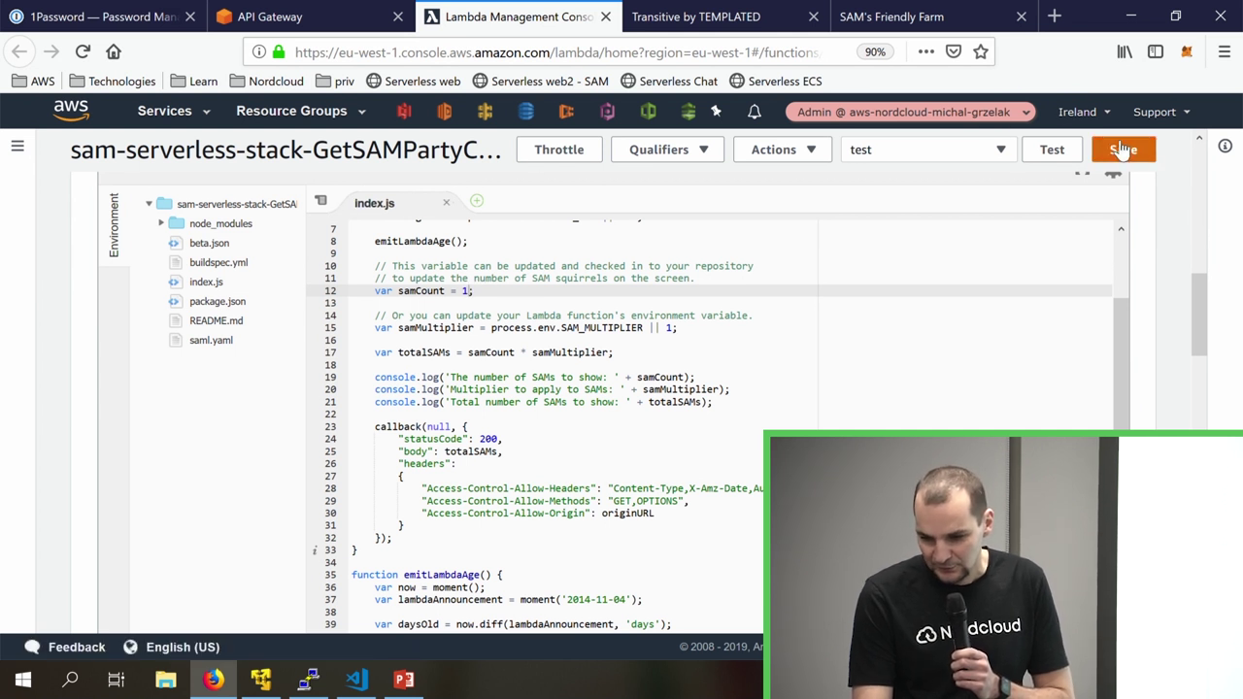
pyautogui.click(1124, 149)
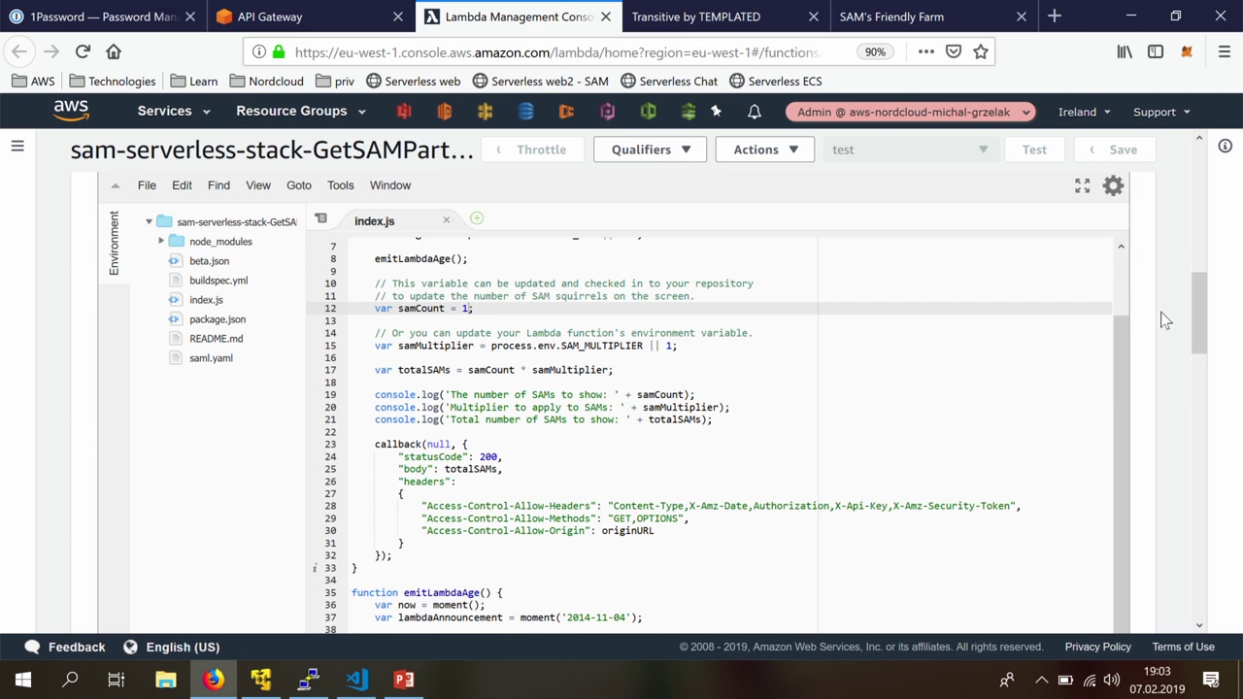
pyautogui.scroll(-1, 1202, 347)
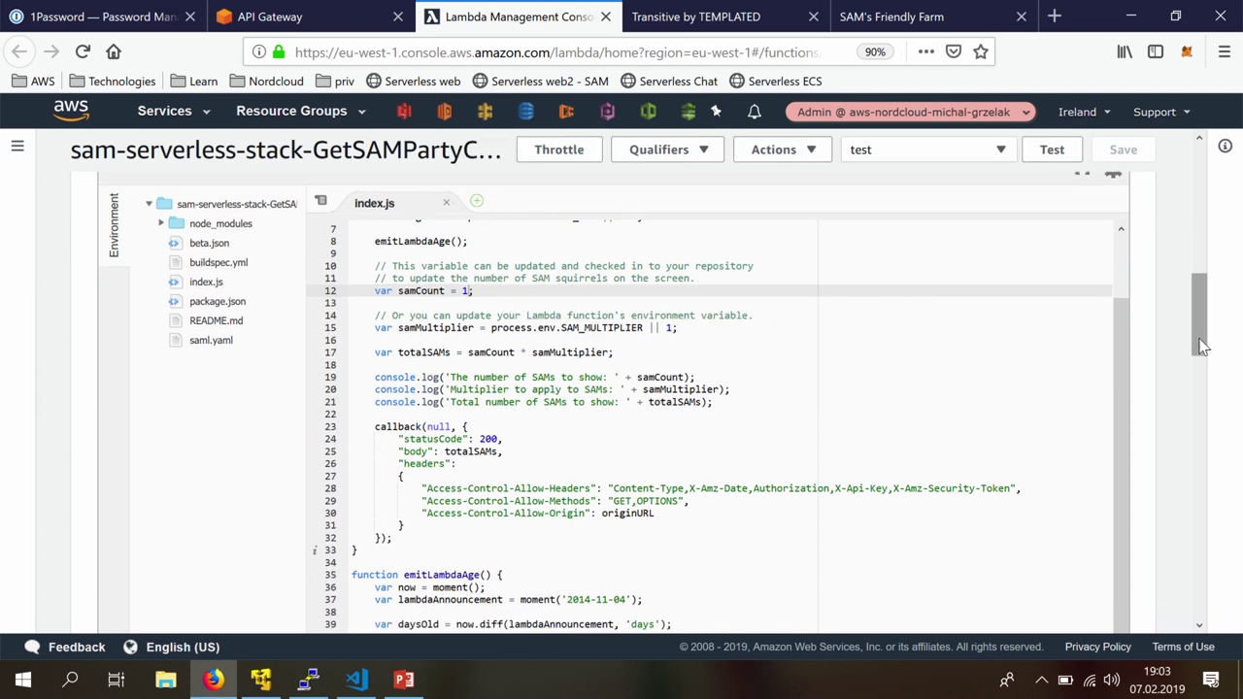
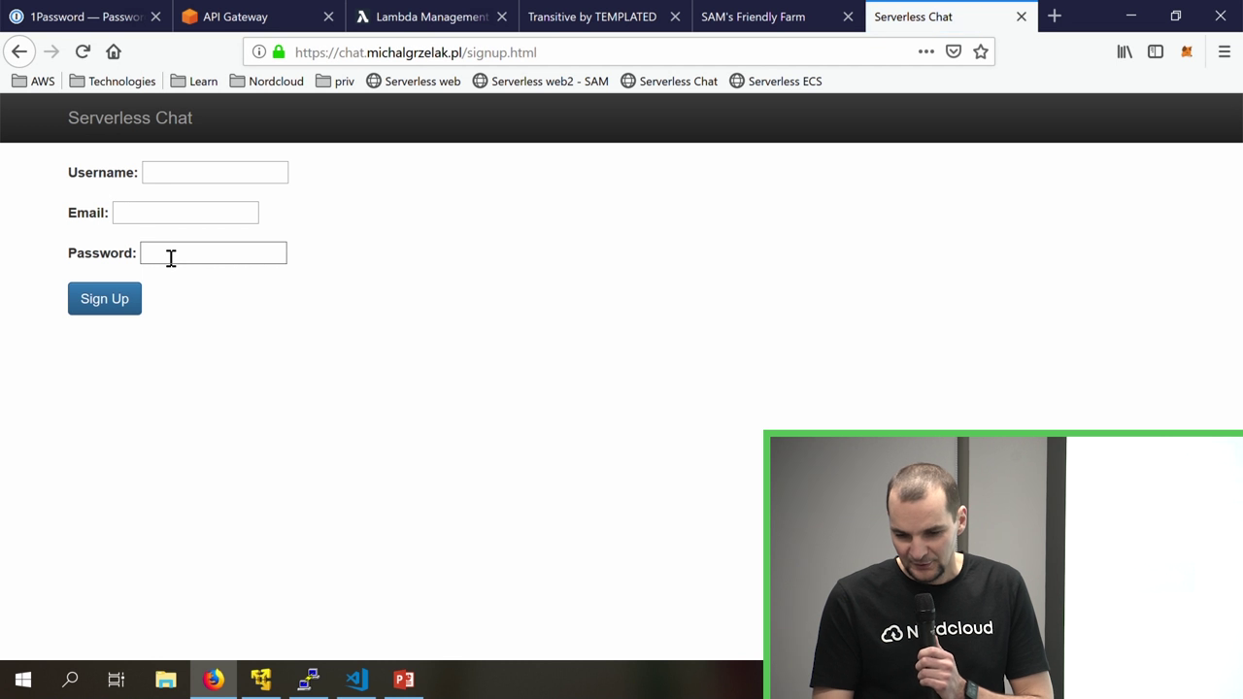
# - Leave the sign-up form, log in to Serverless Chat and view the people available for a new chat
pyautogui.click(180, 171)
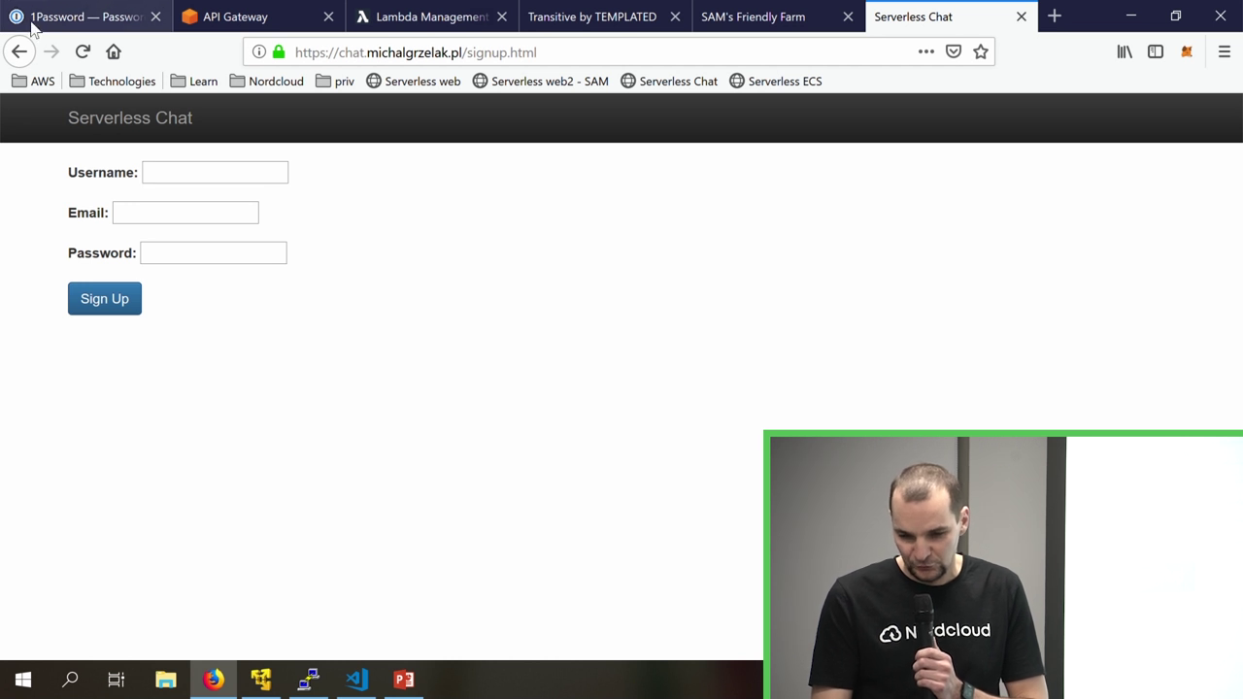
pyautogui.click(20, 51)
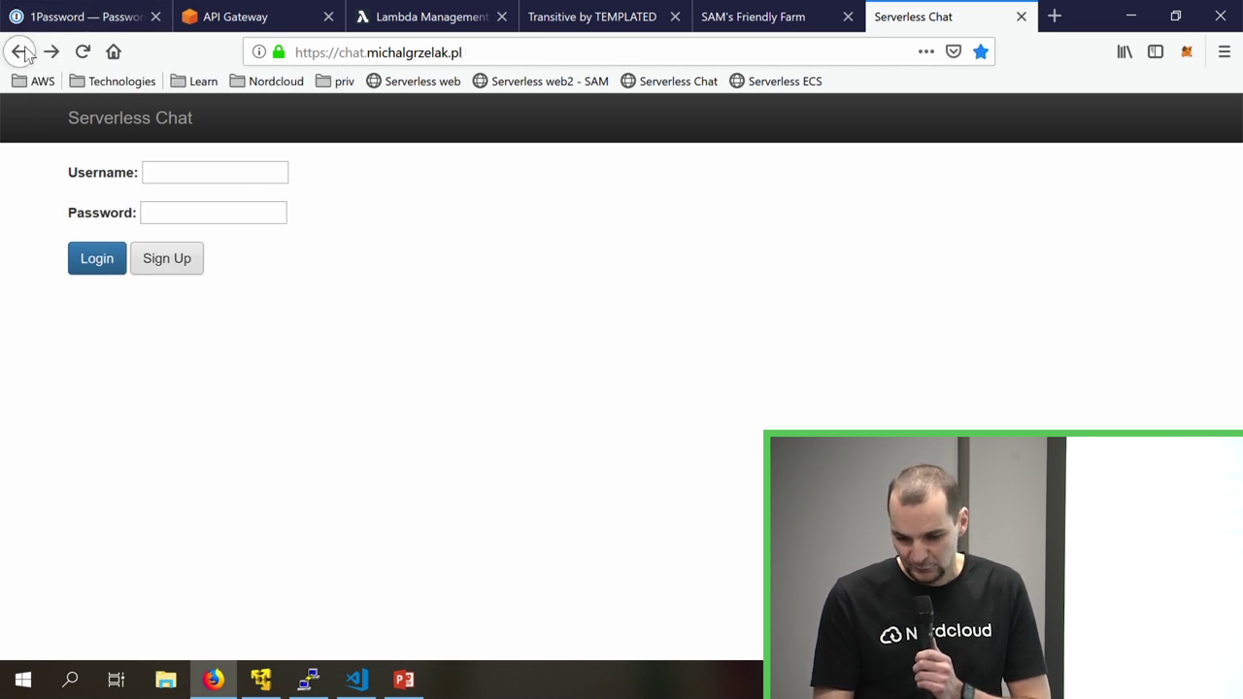
pyautogui.click(197, 170)
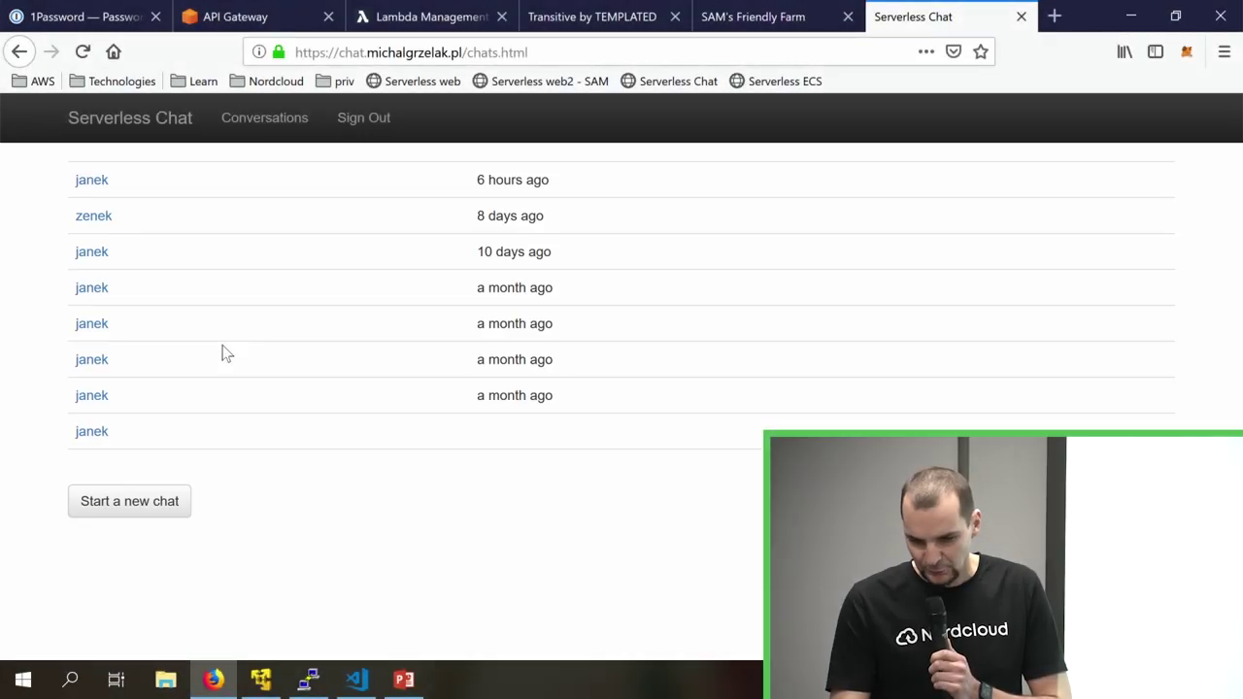
pyautogui.click(131, 502)
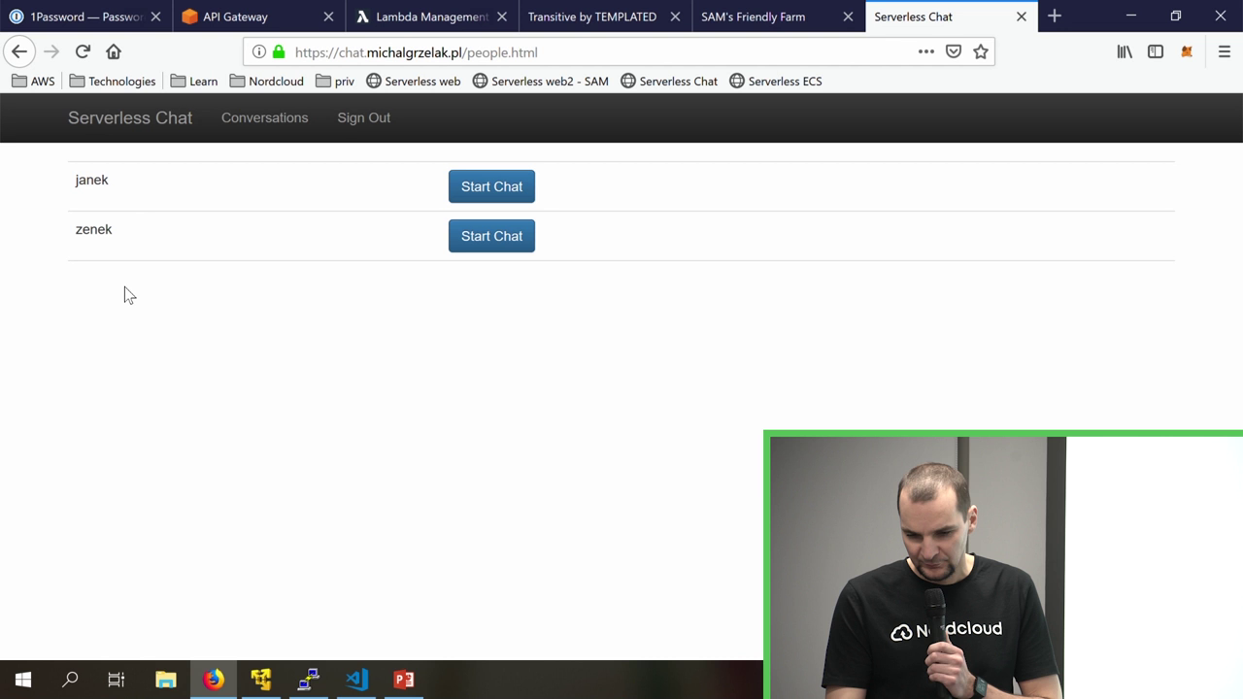
pyautogui.click(155, 129)
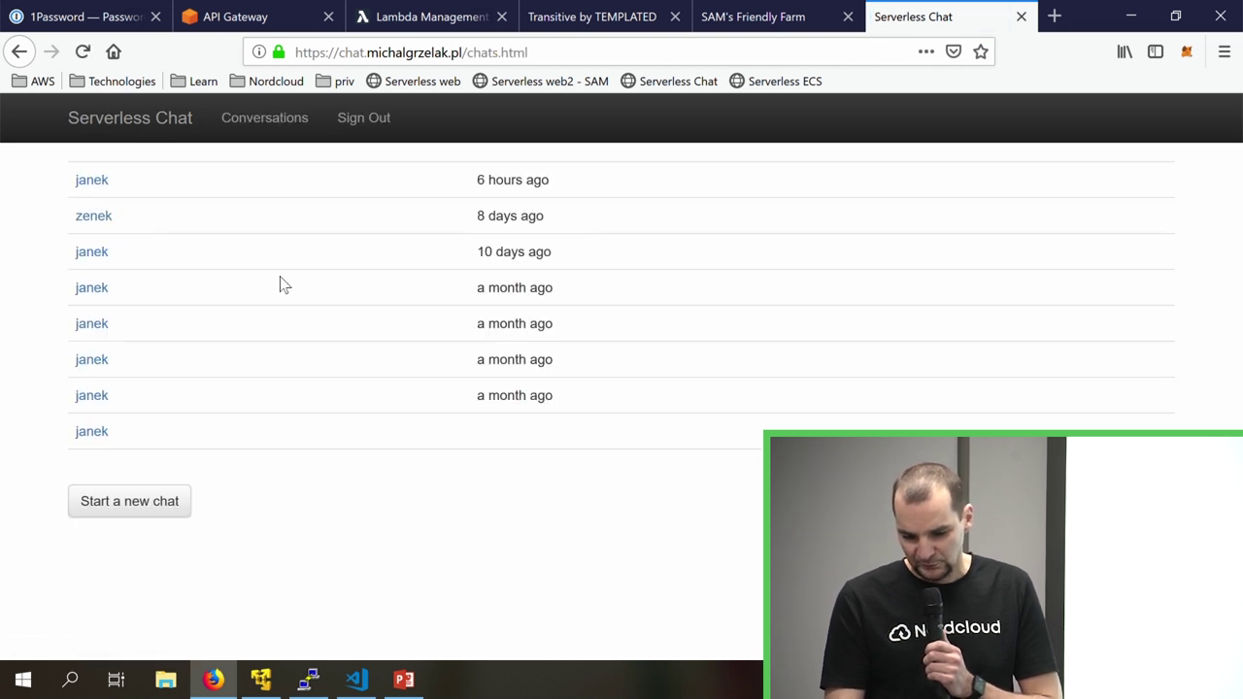
# - Send the message "pozdr z sosd" in the most recent conversation and look back through its message history
pyautogui.click(97, 182)
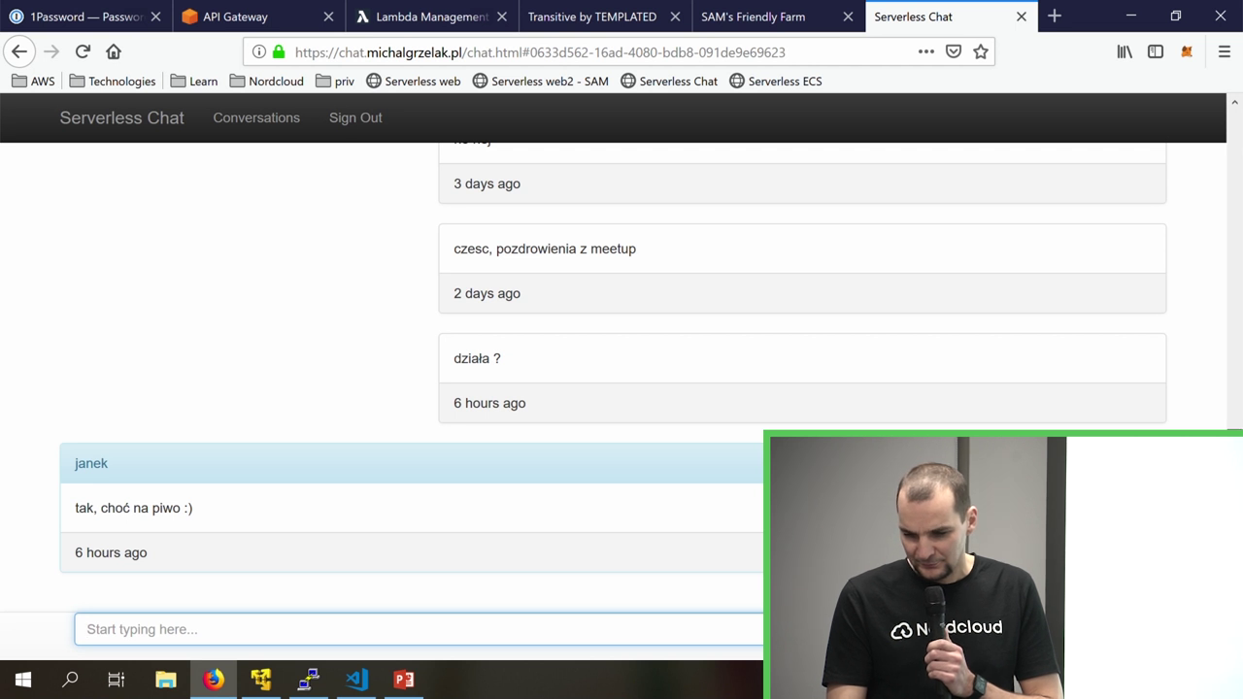
pyautogui.scroll(15, 1213, 394)
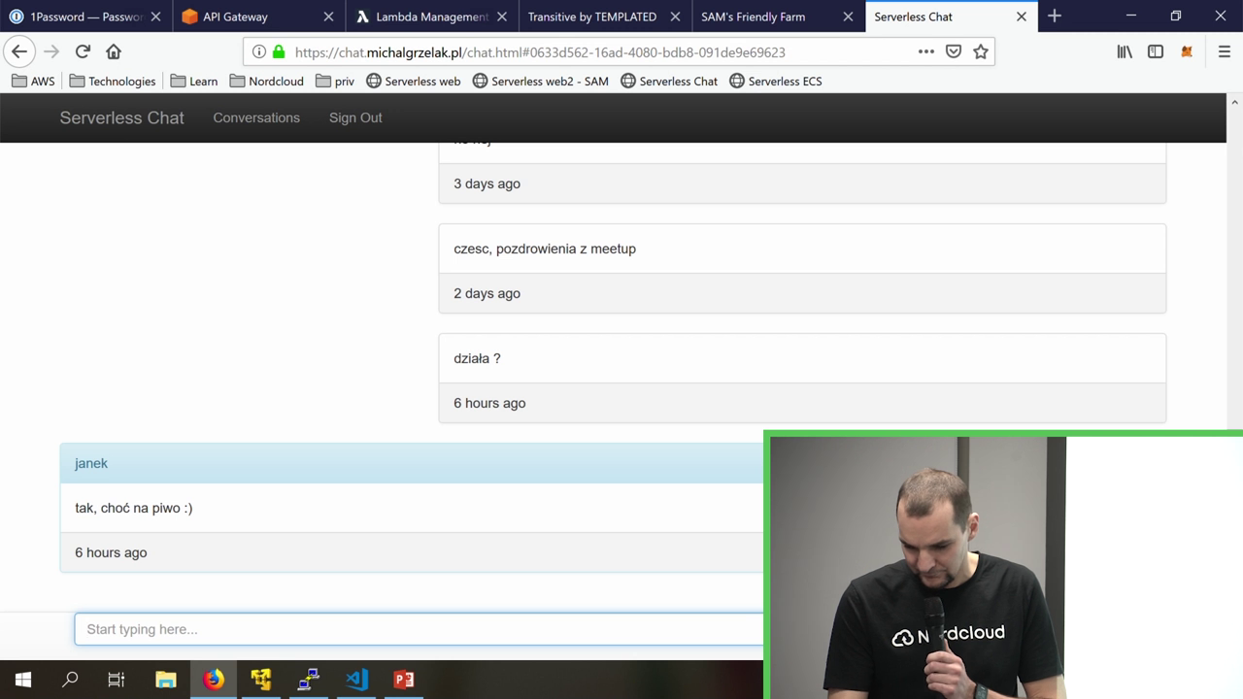
pyautogui.write('pozdr')
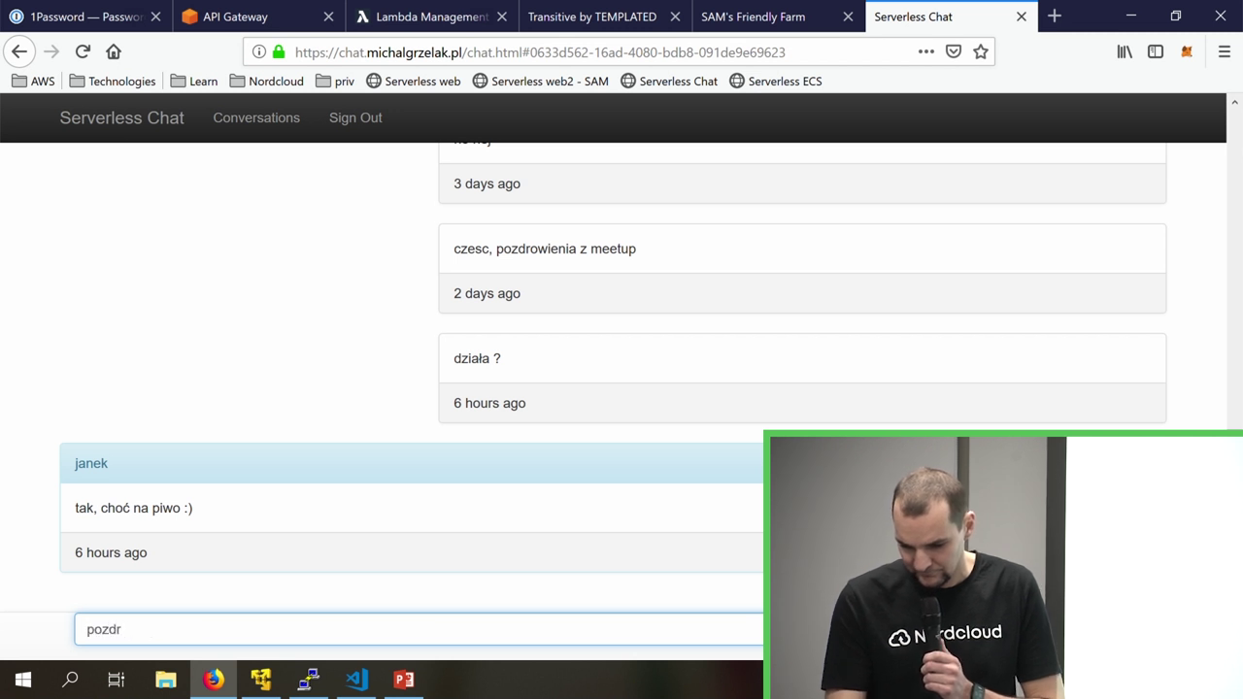
pyautogui.write(' z sosd')
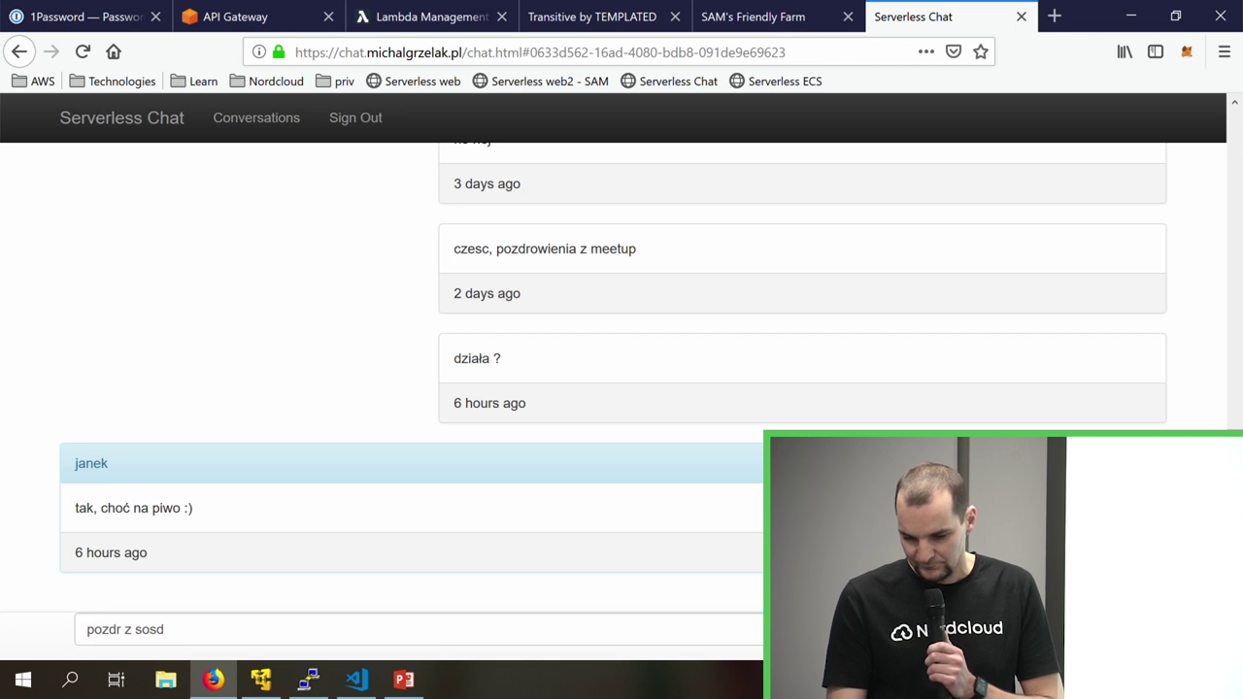
pyautogui.press('Return')
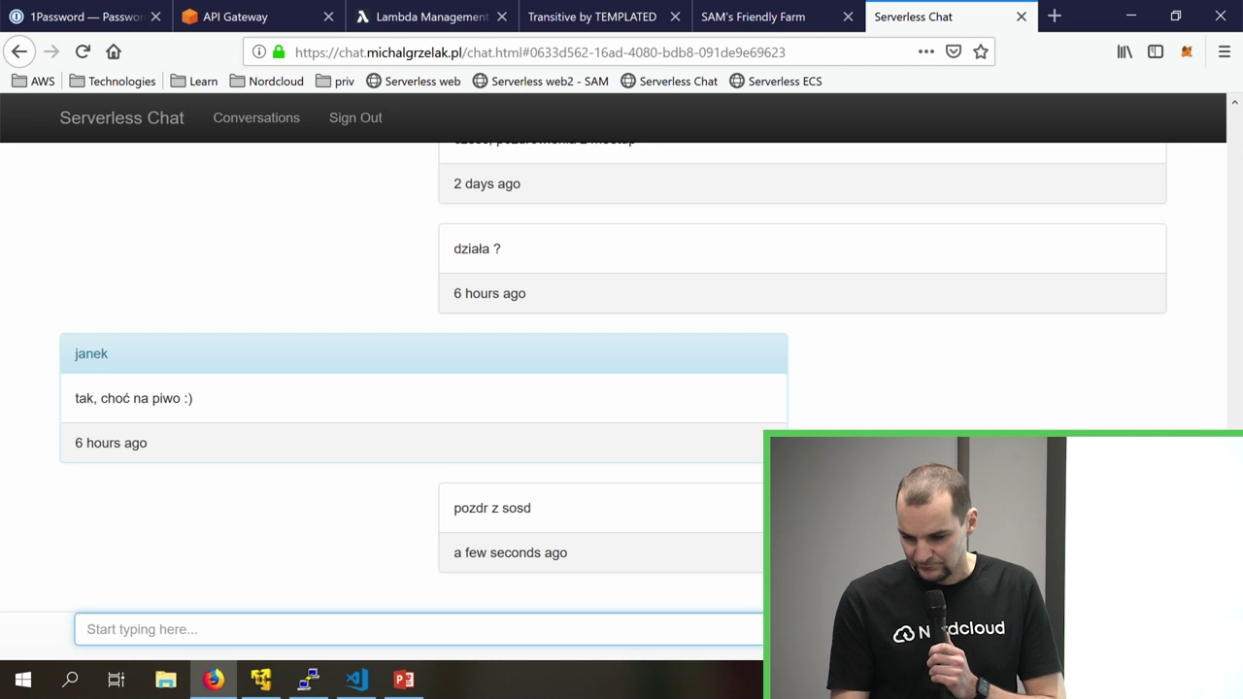
pyautogui.scroll(10, 1195, 358)
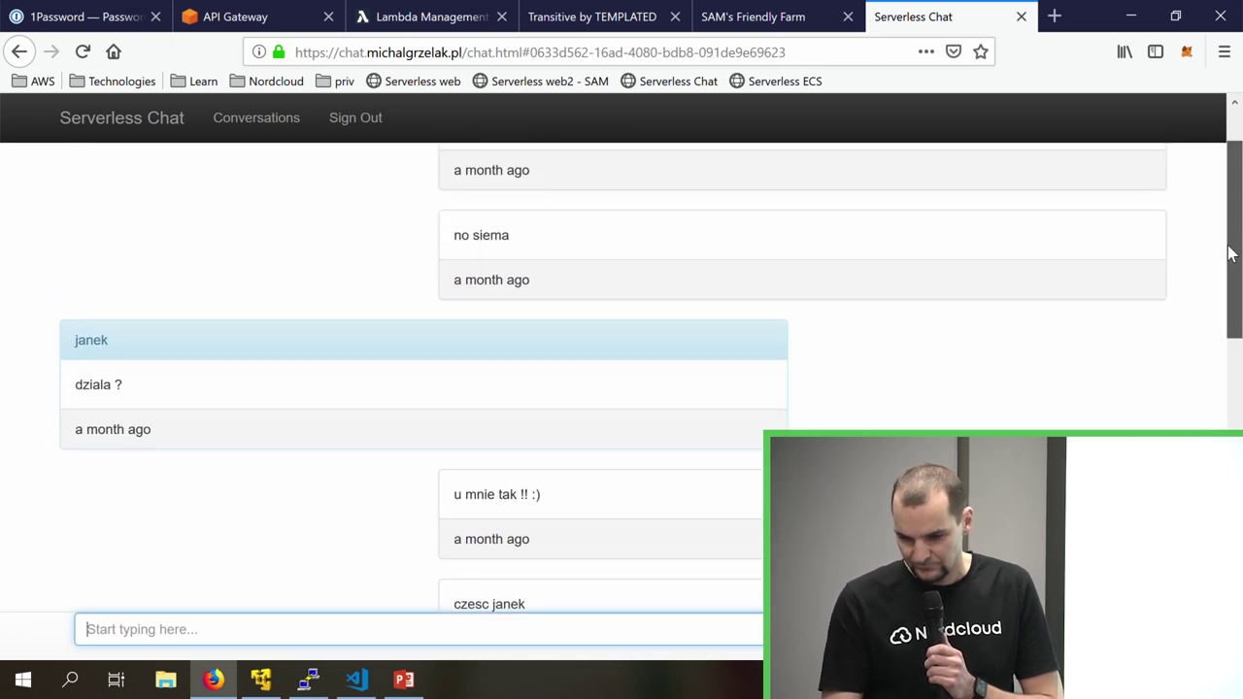
pyautogui.moveTo(1229, 256); pyautogui.dragTo(1224, 110)
# - Start a new chat with the second listed person, send "czesc" and return to the conversations list
pyautogui.click(262, 128)
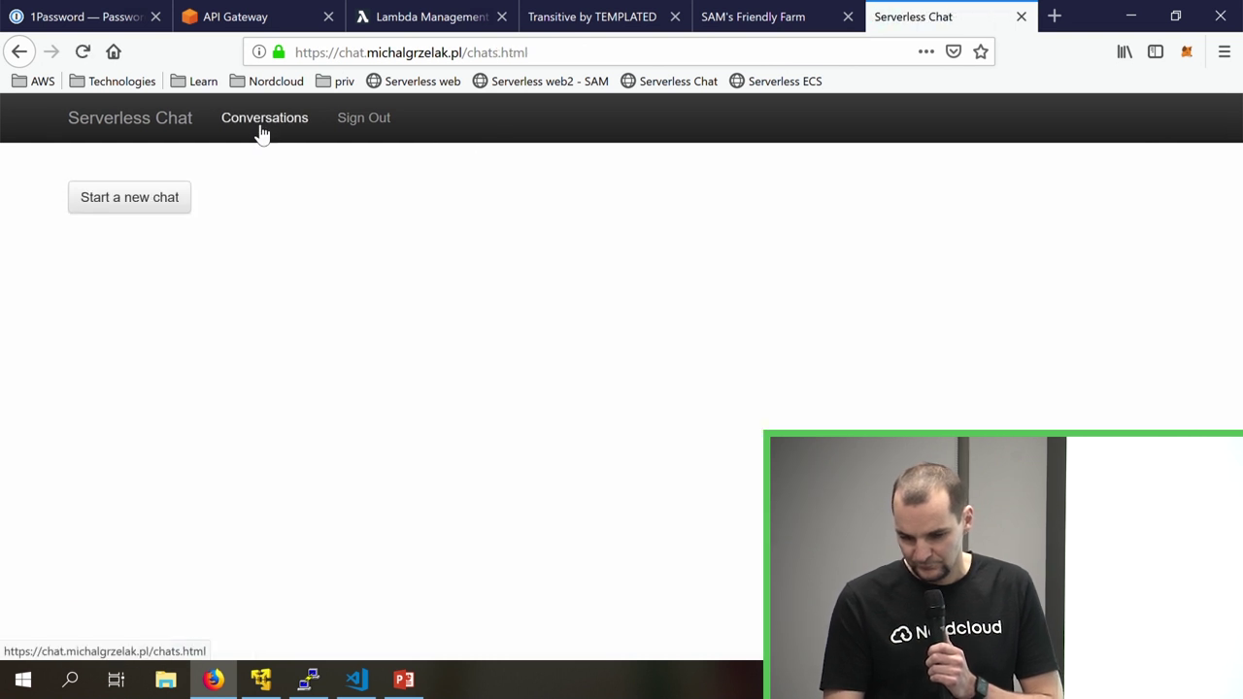
pyautogui.click(124, 505)
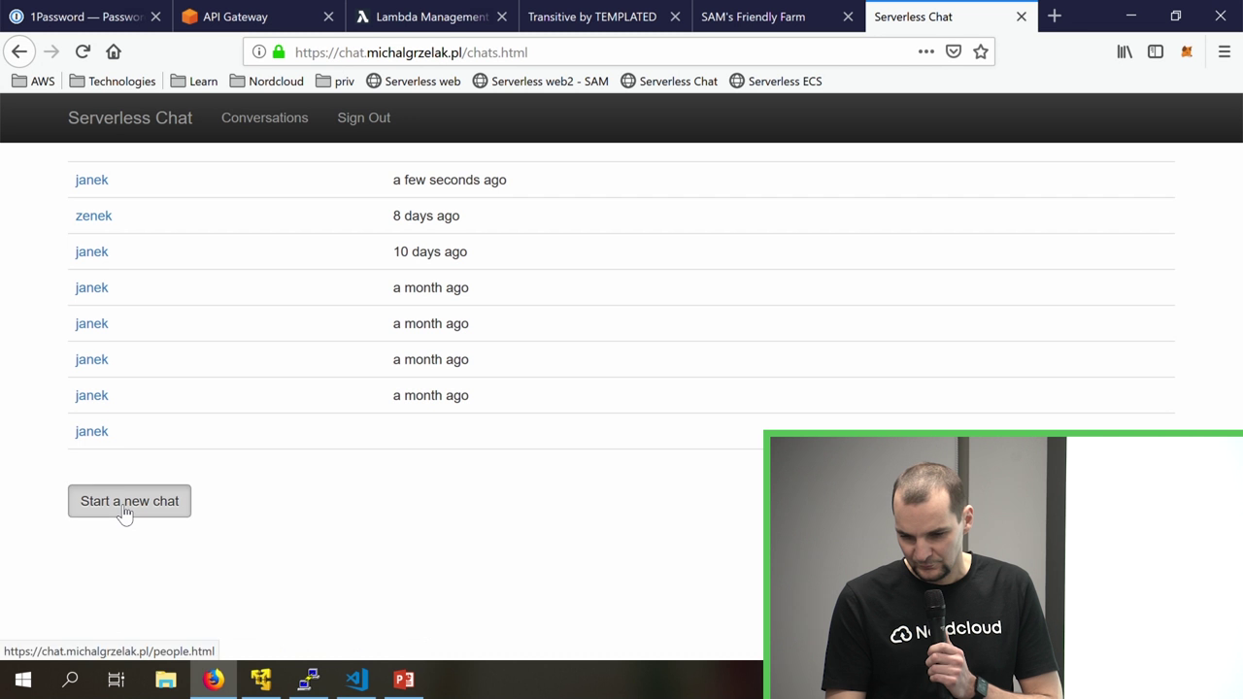
pyautogui.click(479, 248)
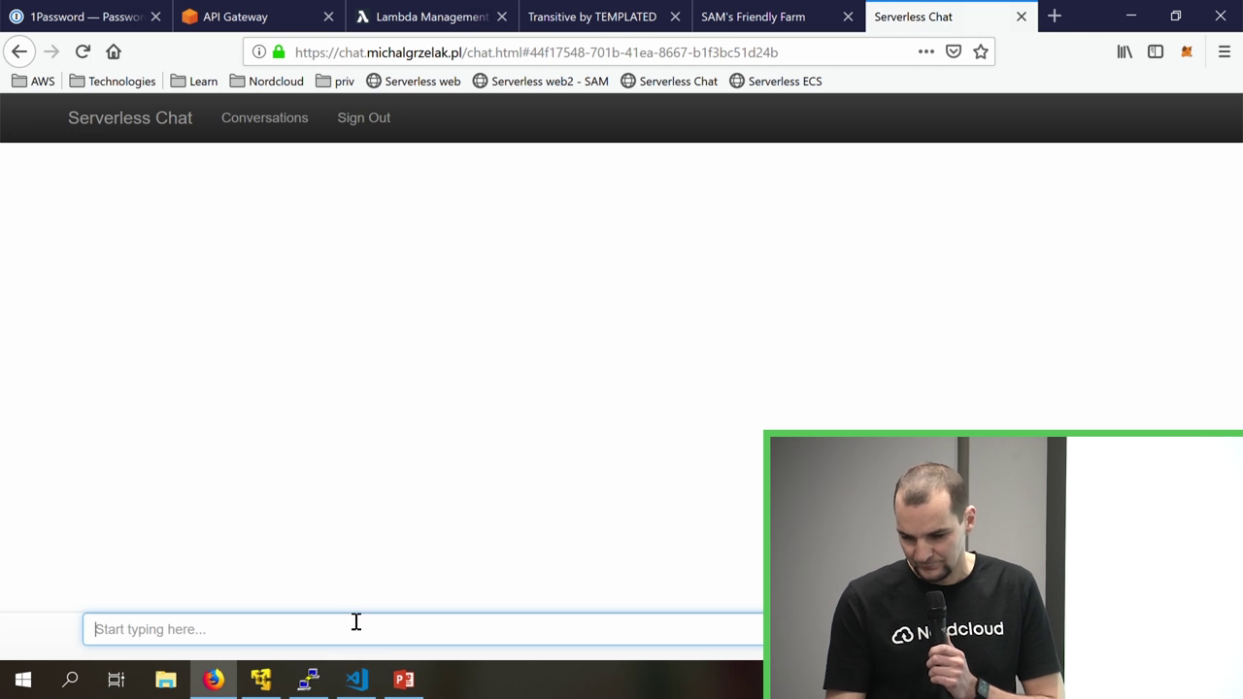
pyautogui.write('cz')
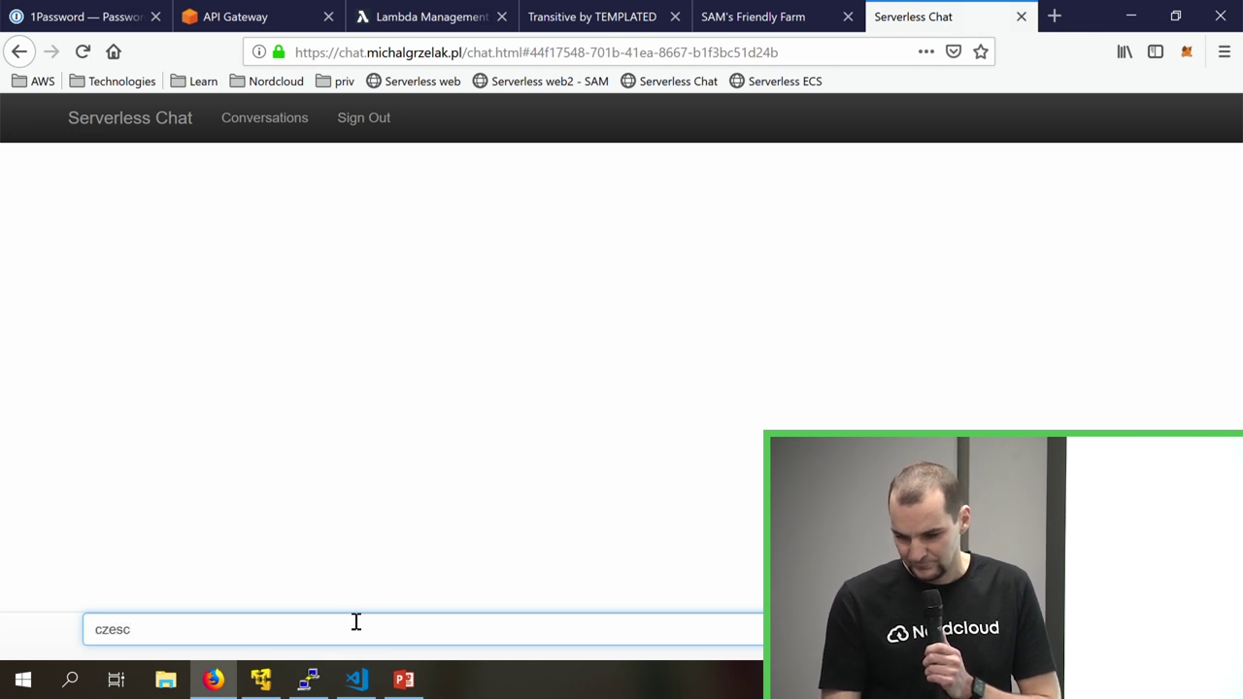
pyautogui.write('esc')
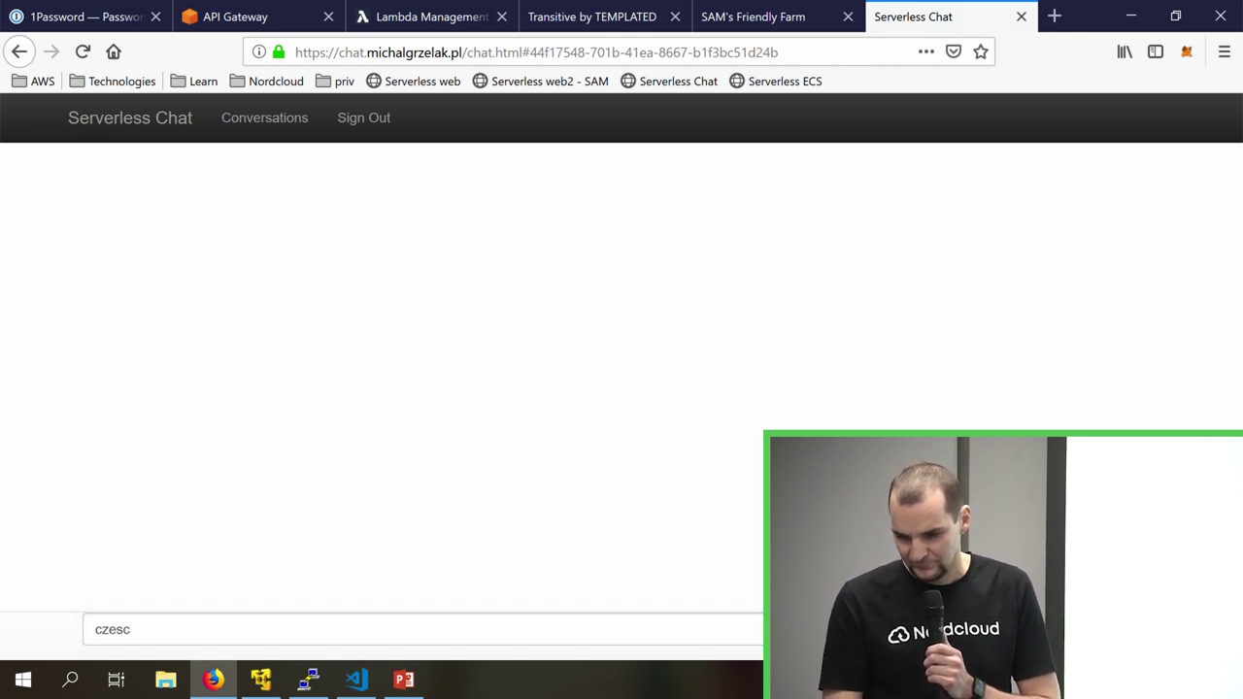
pyautogui.press('Return')
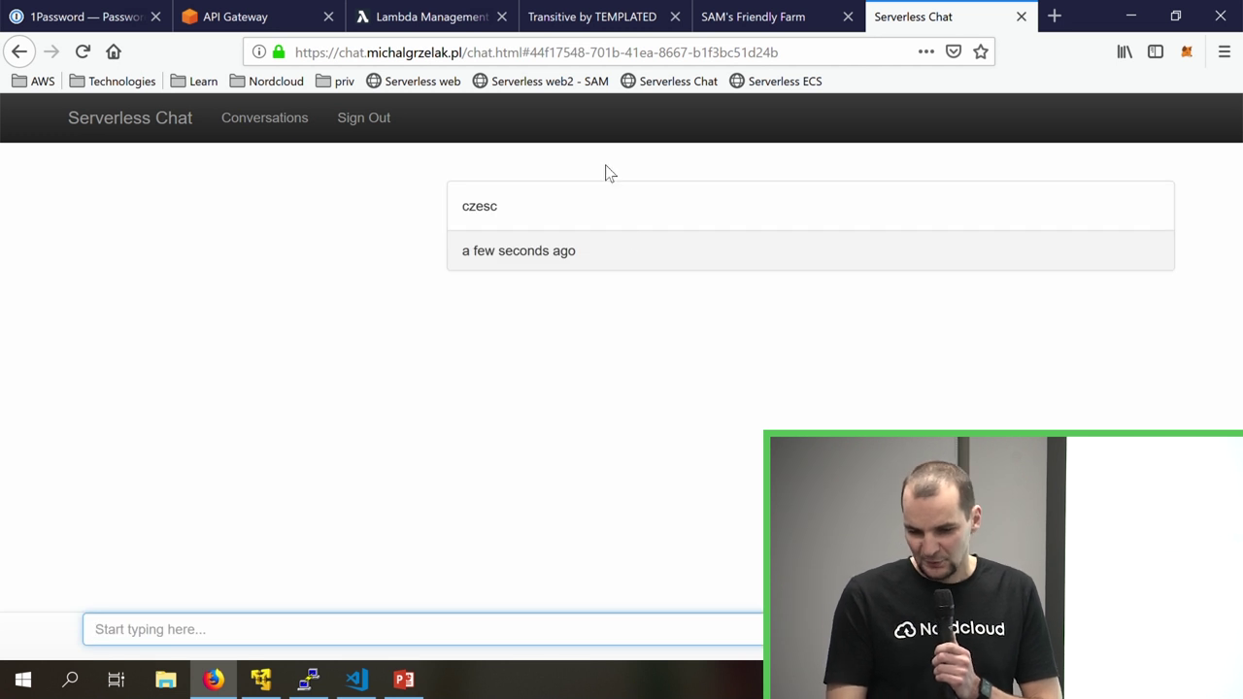
pyautogui.click(107, 124)
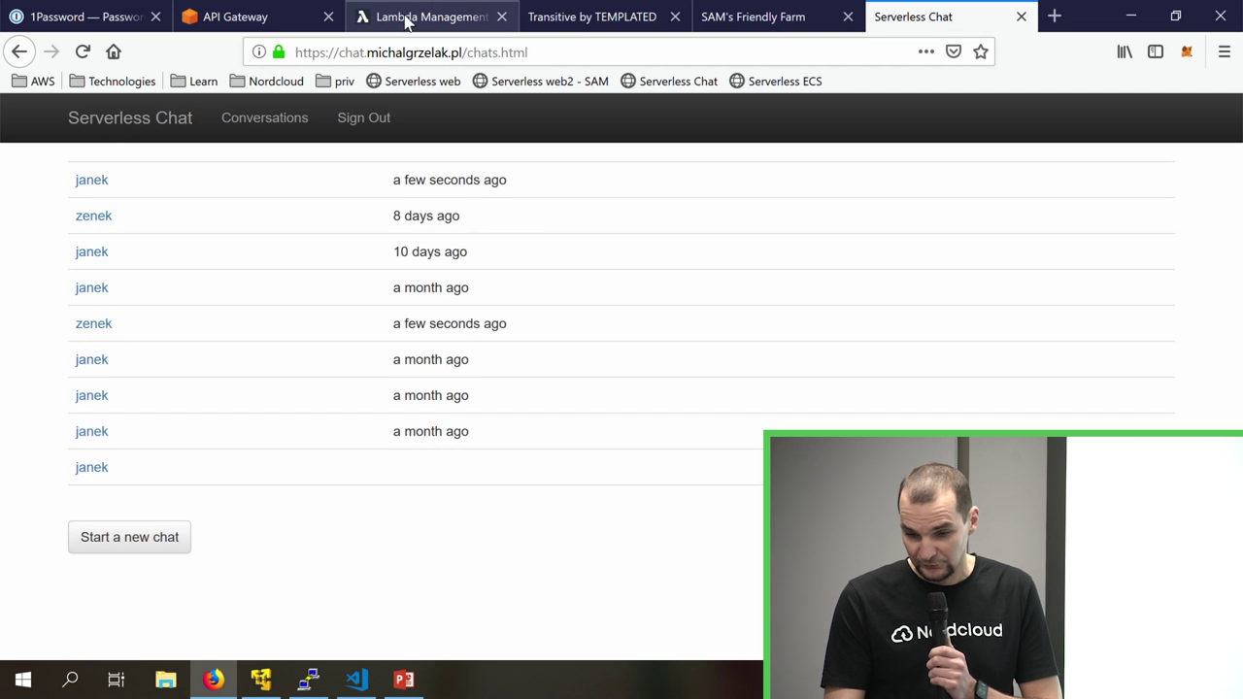
# - View the chat app's architecture slide in PowerPoint, switch back to Firefox and open the Amazon Cognito console
pyautogui.click(277, 19)
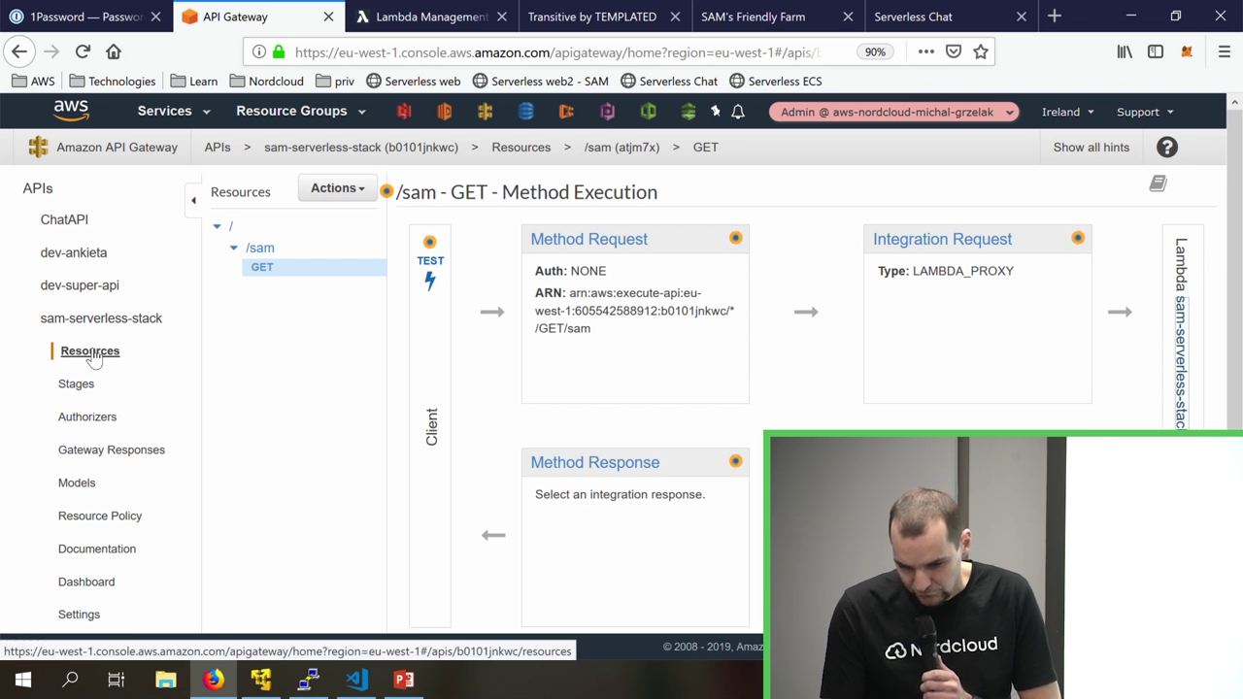
pyautogui.click(404, 680)
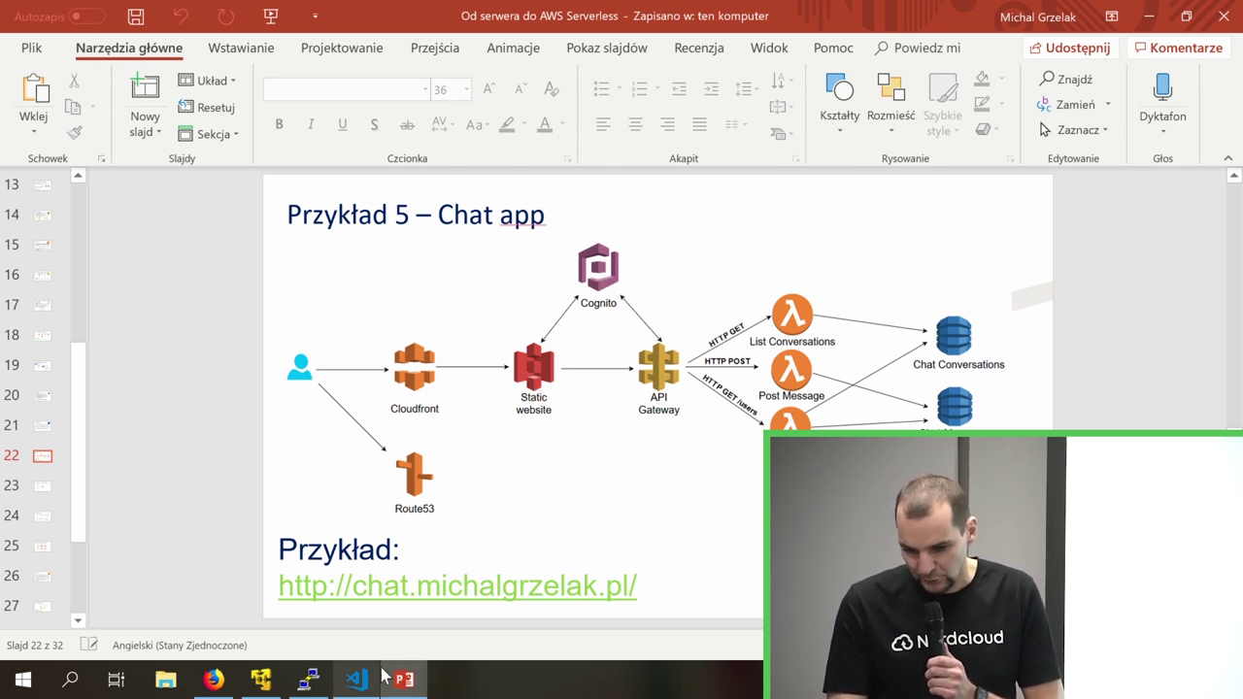
pyautogui.click(213, 680)
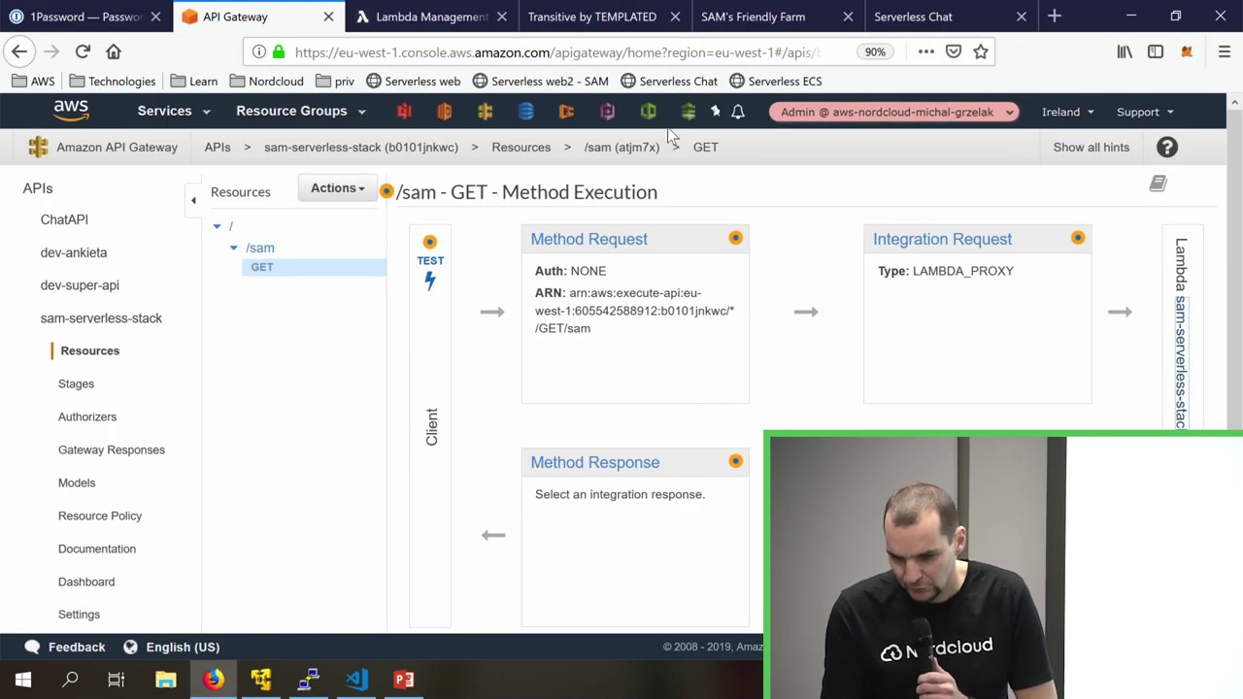
pyautogui.click(610, 112)
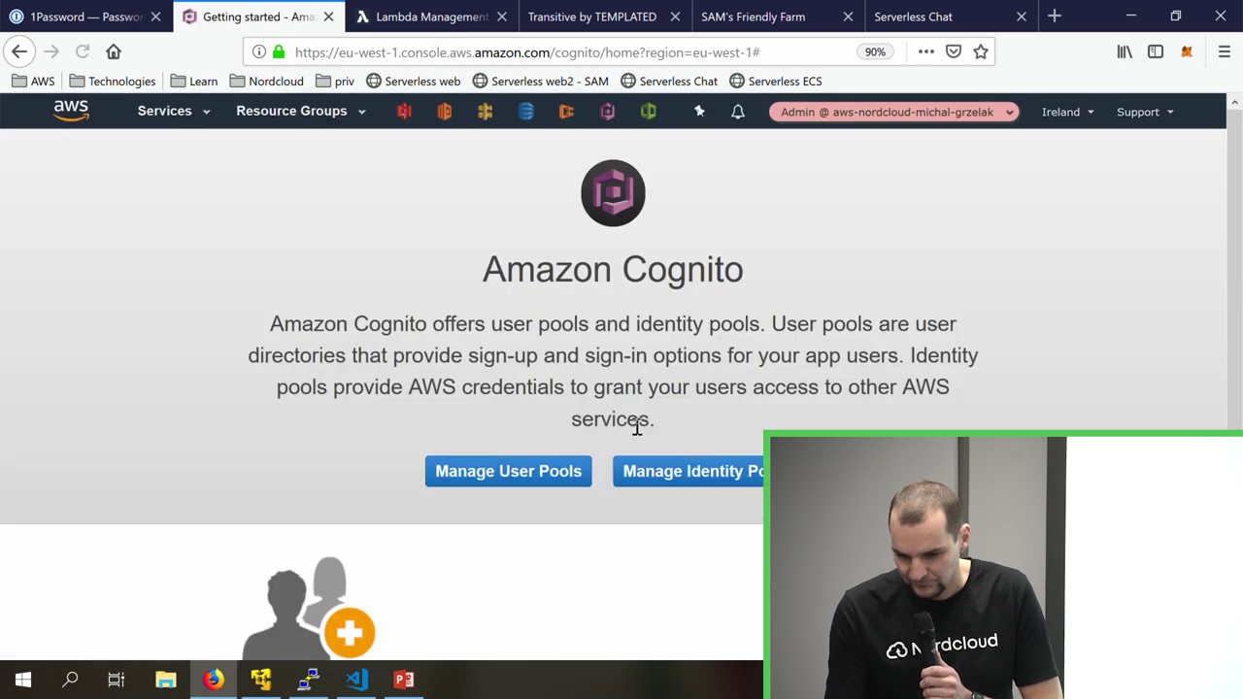
# - Open the ChatPool user pool in Cognito, view its general settings and list its users
pyautogui.click(481, 476)
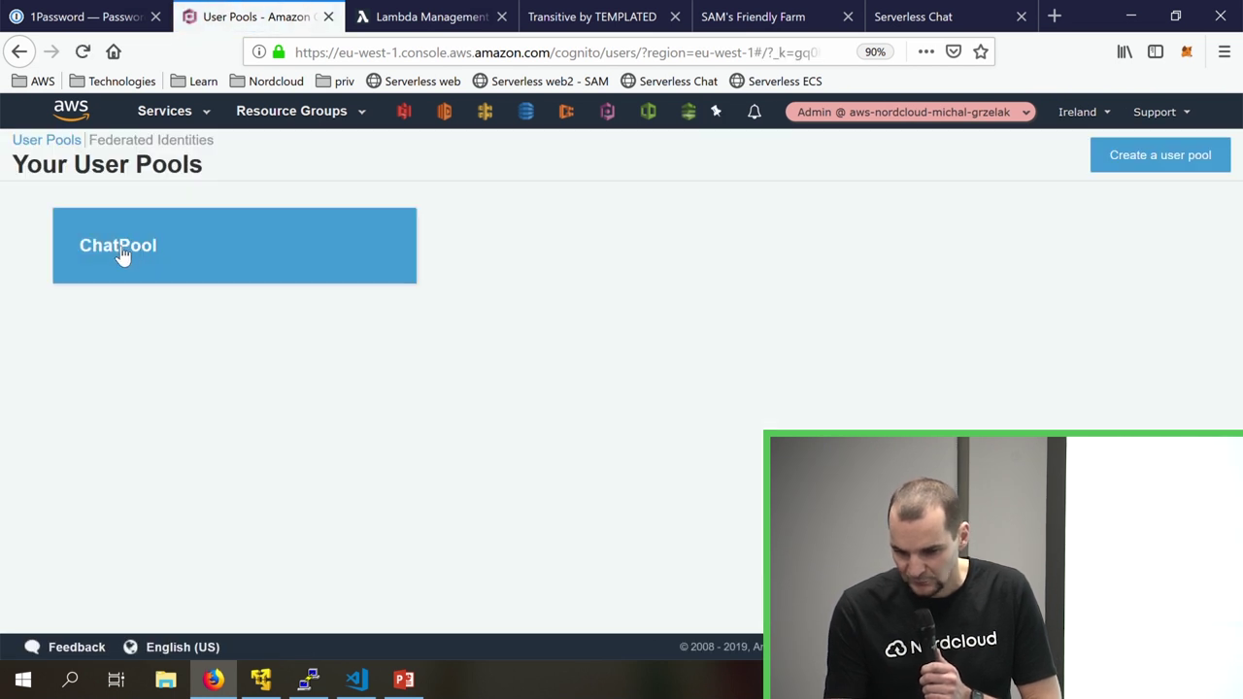
pyautogui.click(120, 255)
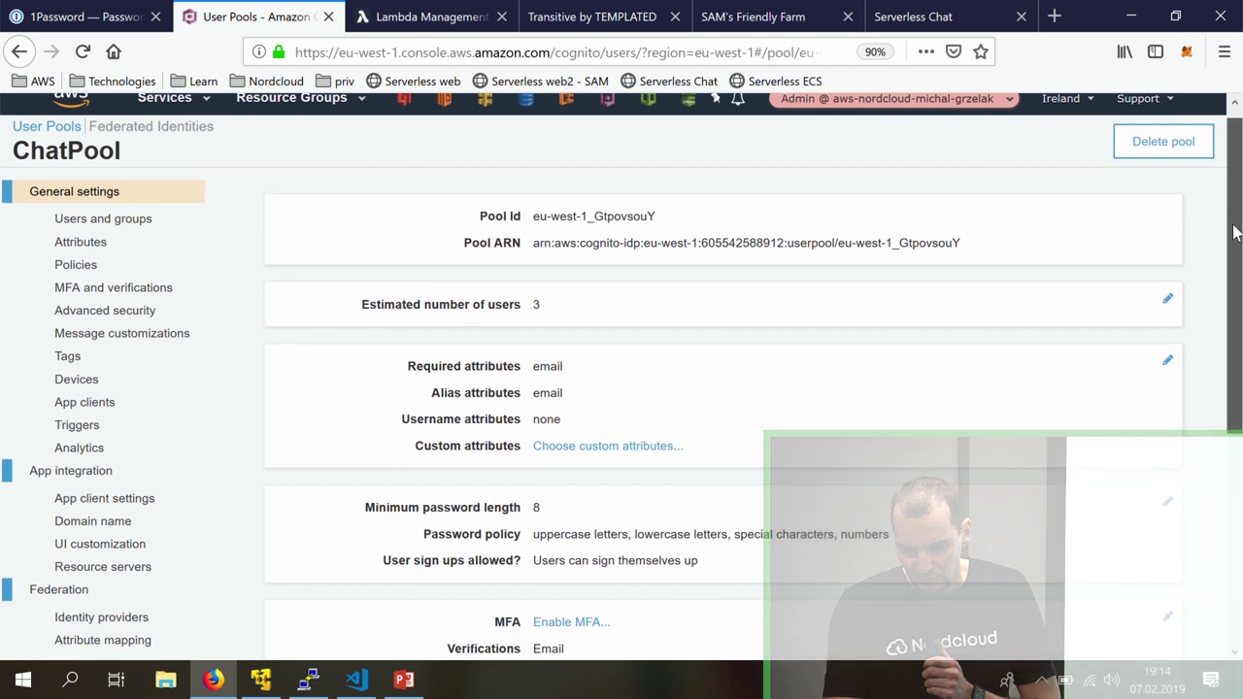
pyautogui.scroll(-1, 1239, 202)
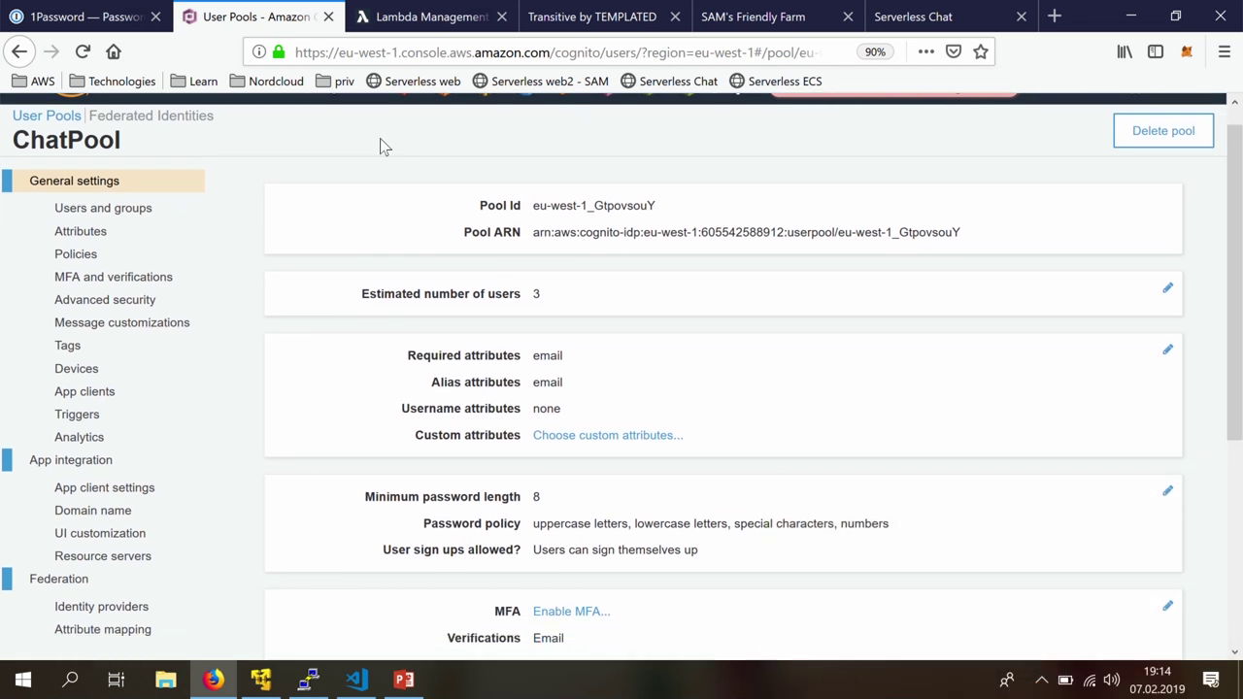
pyautogui.click(115, 210)
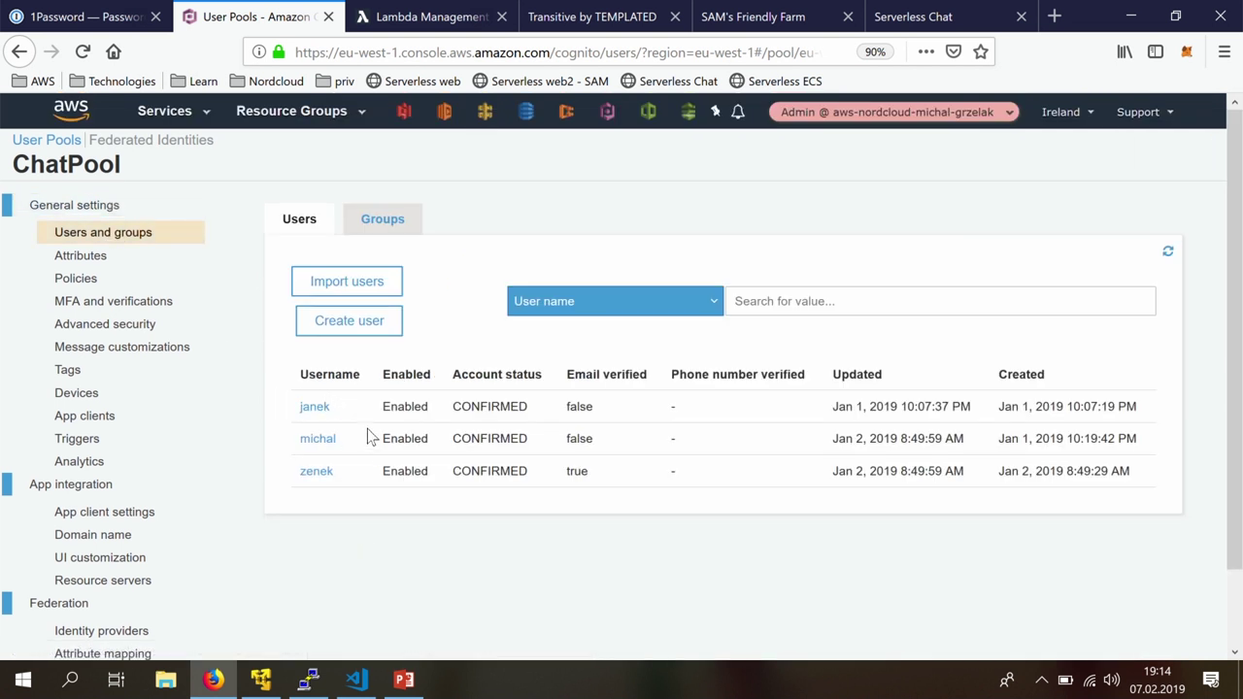
# - Review ChatPool's attributes, password and sign-up policies, MFA and verification settings, and federated identity providers
pyautogui.click(93, 260)
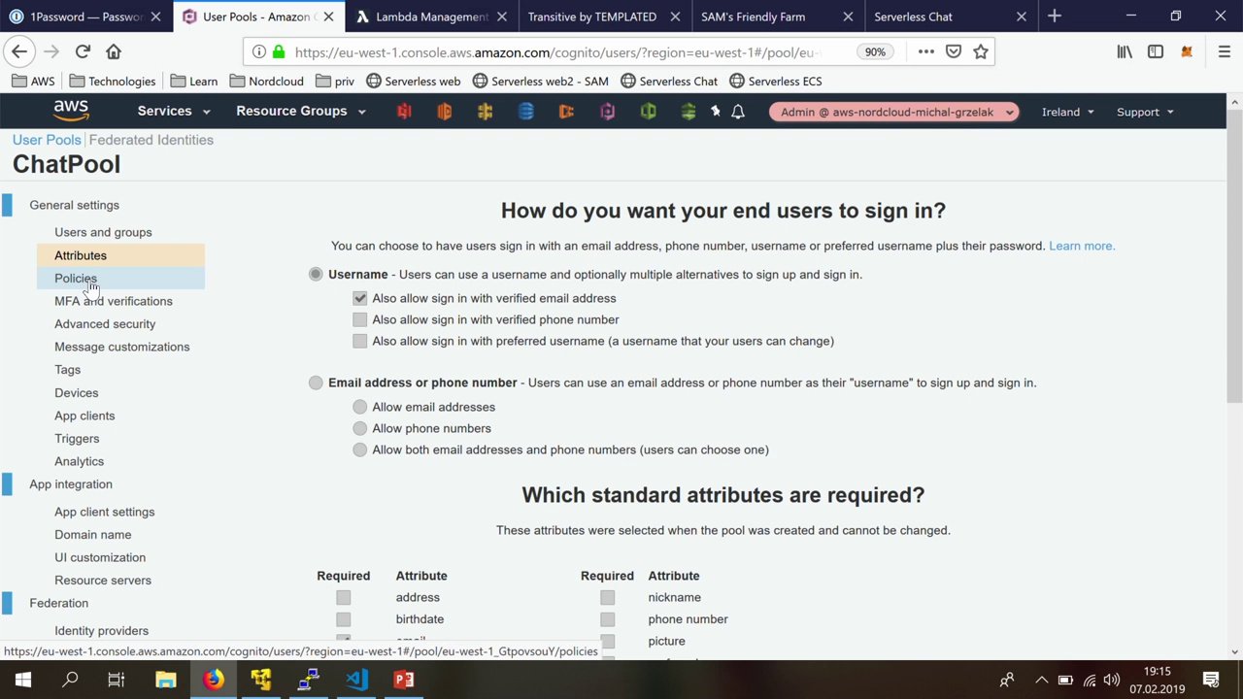
pyautogui.click(82, 280)
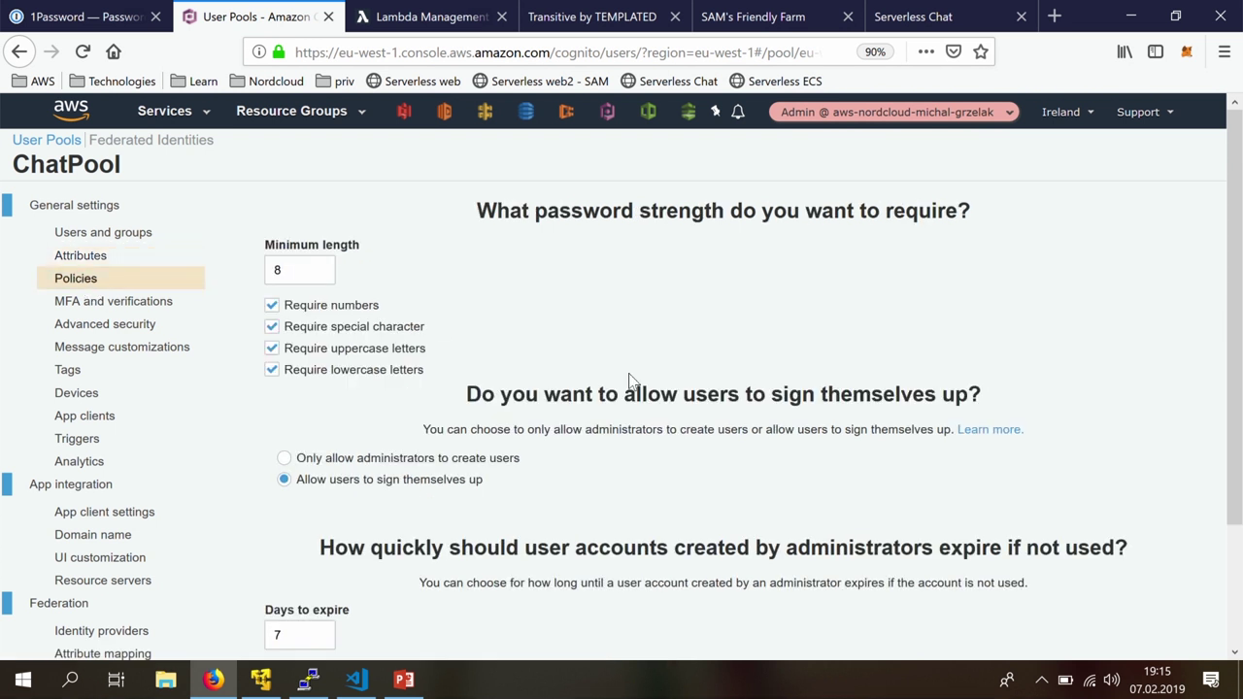
pyautogui.moveTo(1231, 250); pyautogui.dragTo(1213, 347)
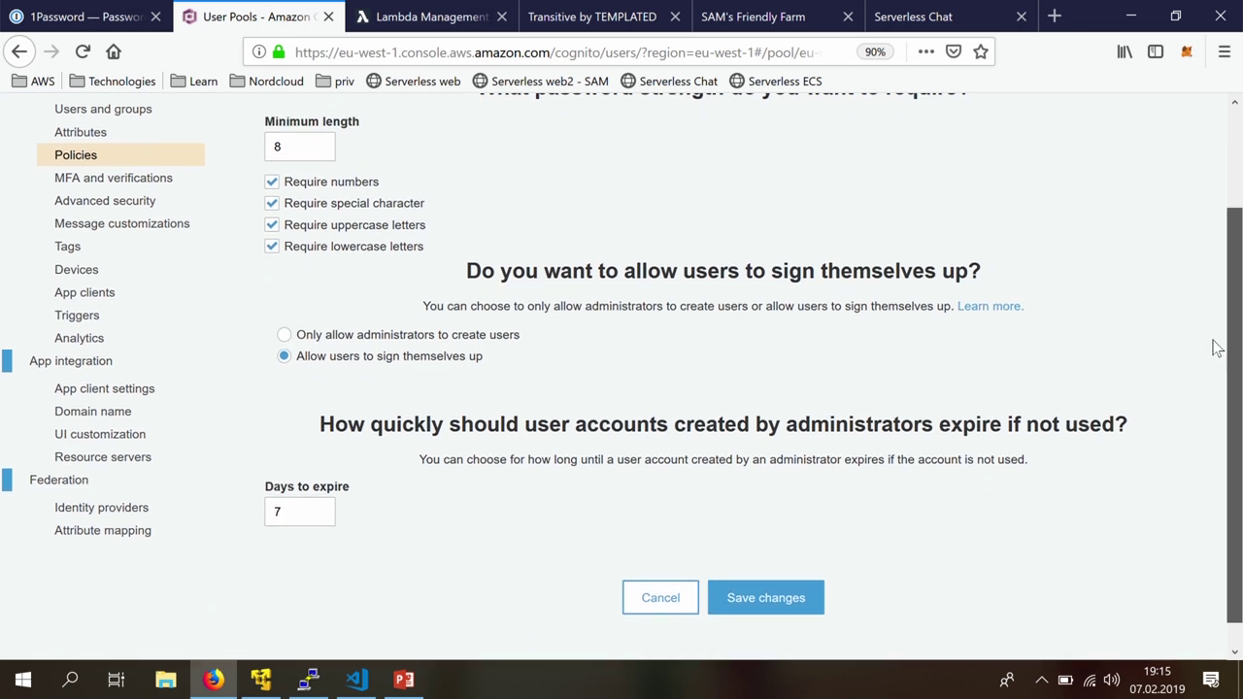
pyautogui.click(122, 182)
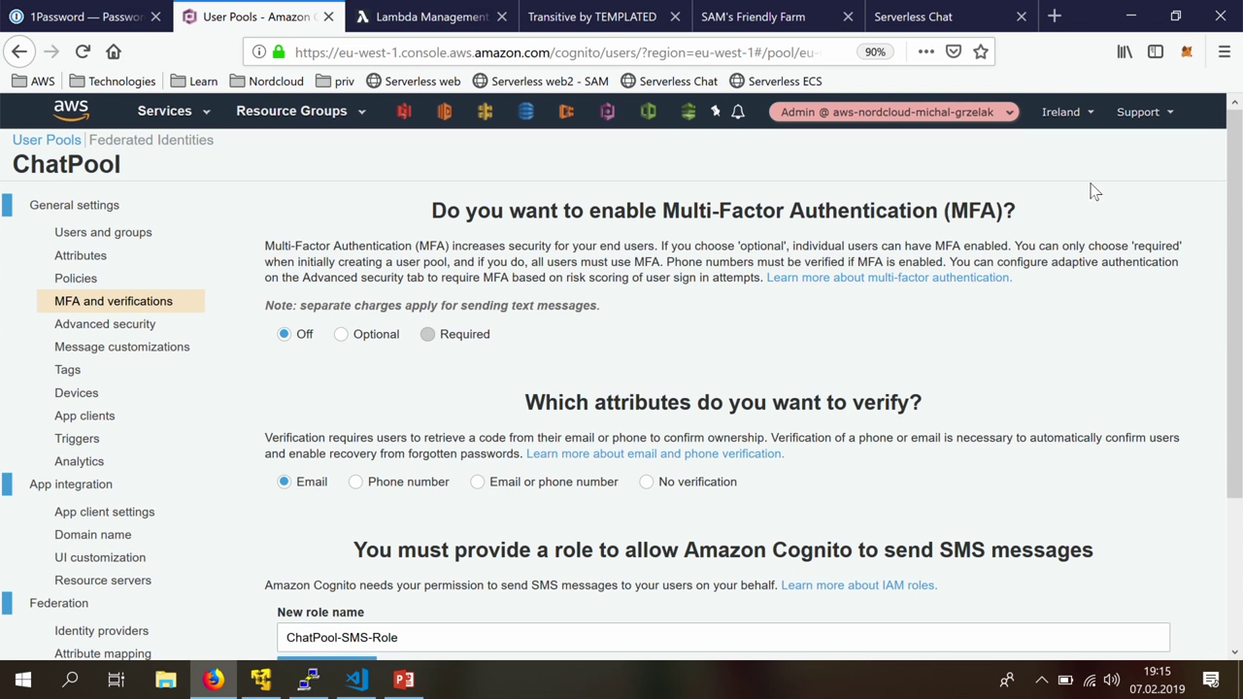
pyautogui.moveTo(1234, 204); pyautogui.dragTo(1215, 250)
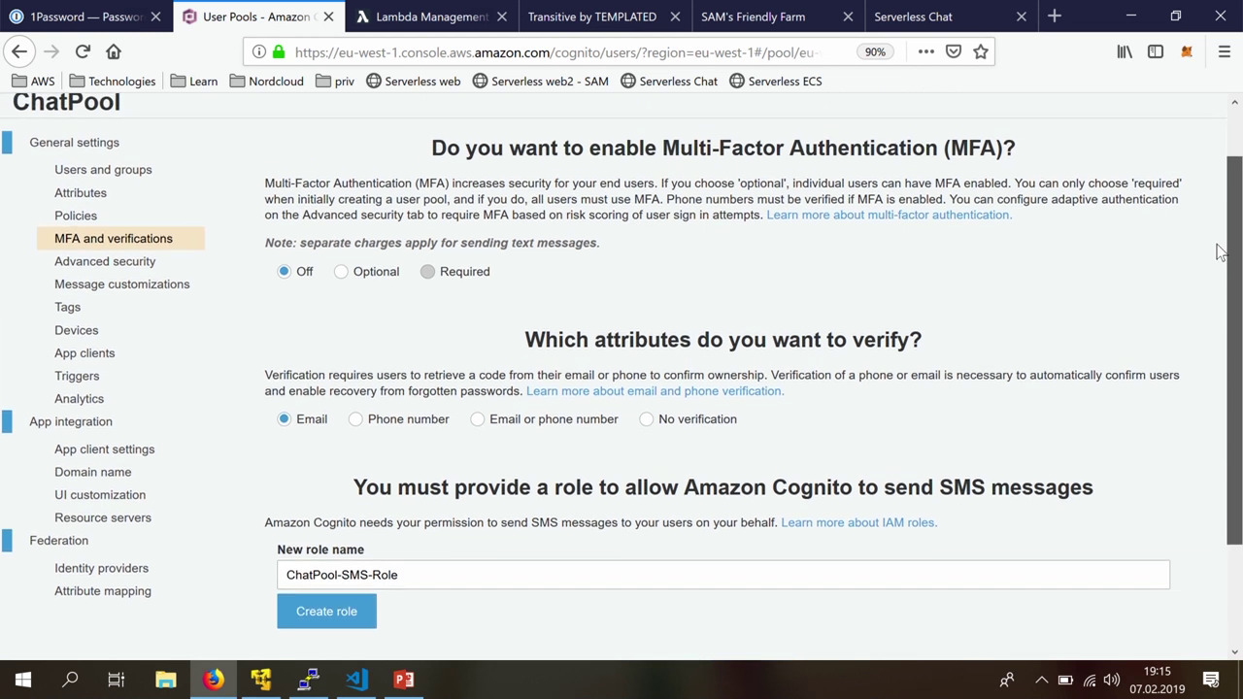
pyautogui.click(77, 571)
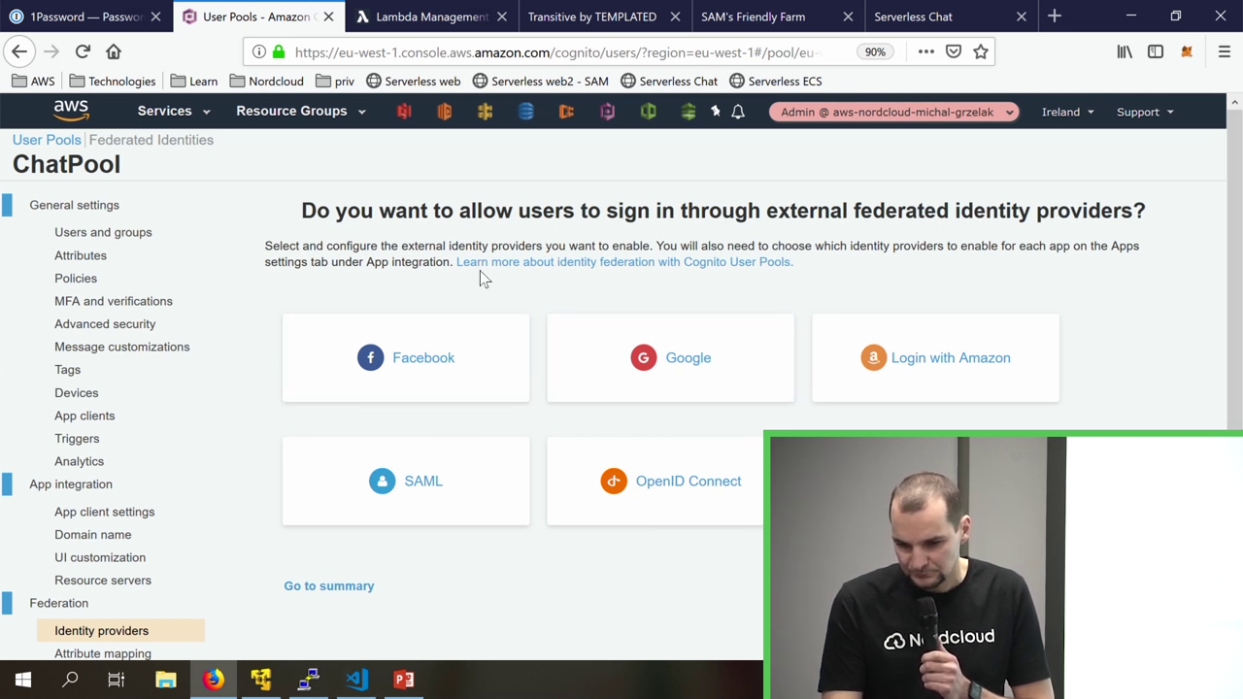
# - Open ChatAPI in API Gateway and show the method execution of the POST method under /conversations
pyautogui.click(433, 16)
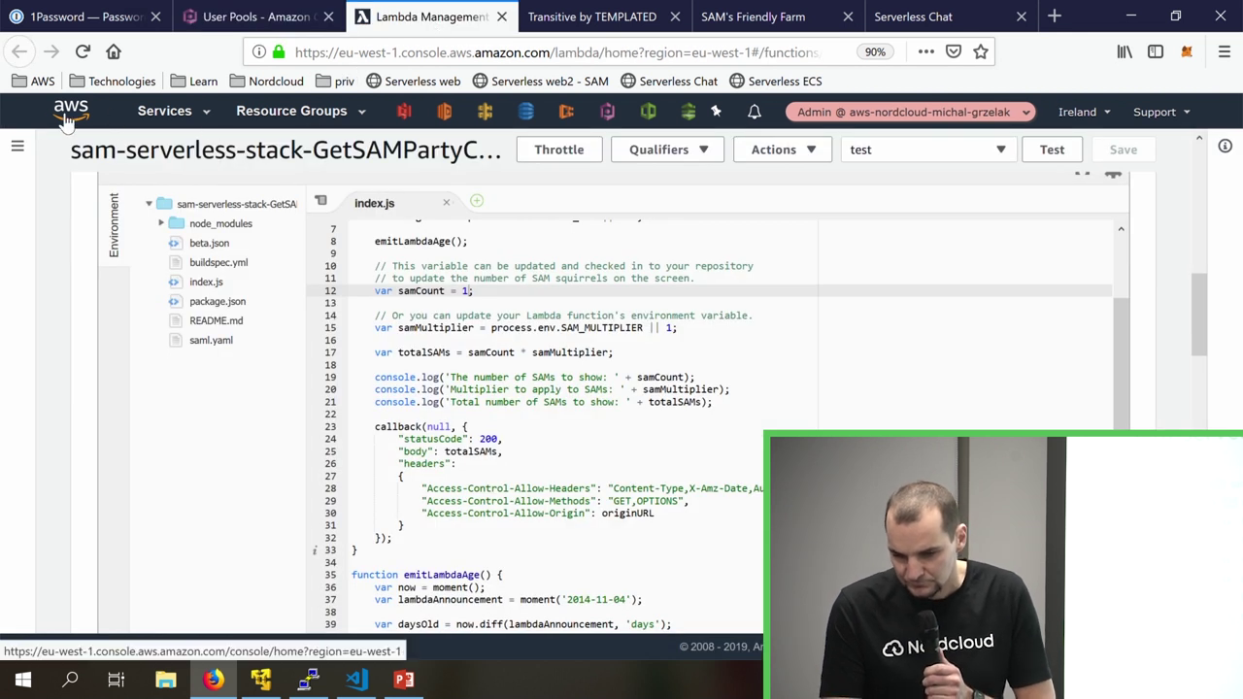
pyautogui.click(485, 120)
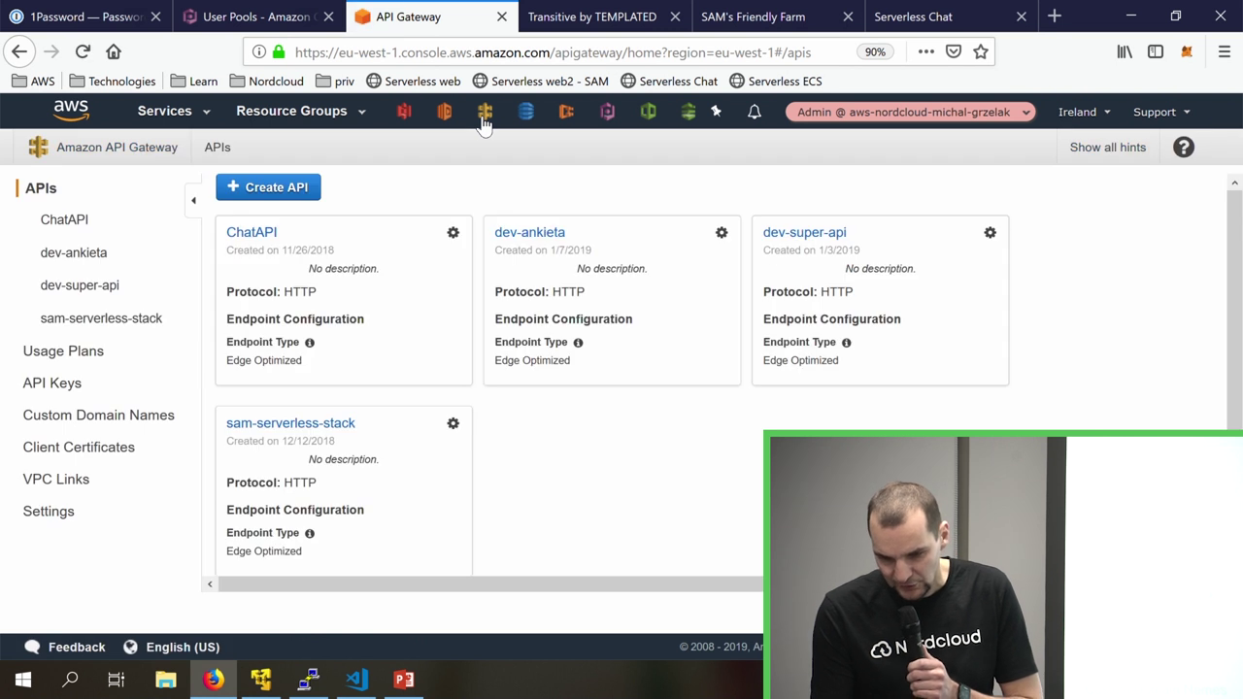
pyautogui.click(249, 235)
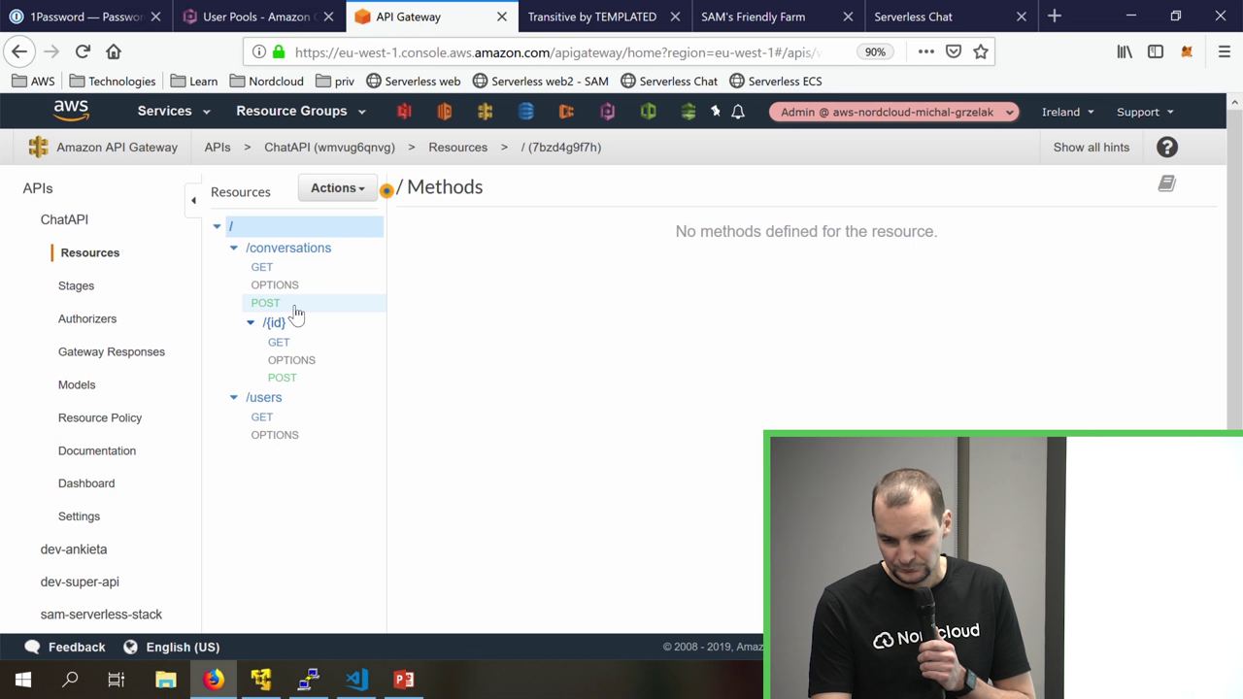
pyautogui.click(267, 303)
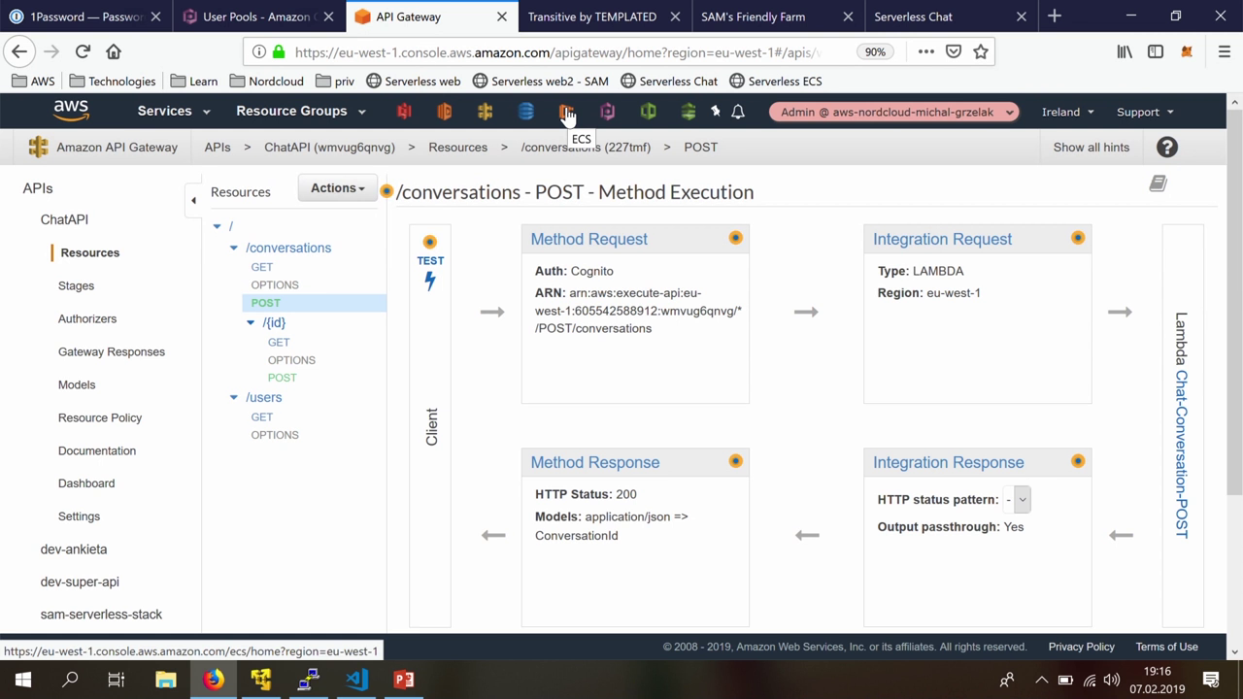
# - Open the Lambda functions list and filter it by the keyword "Chat"
pyautogui.click(445, 114)
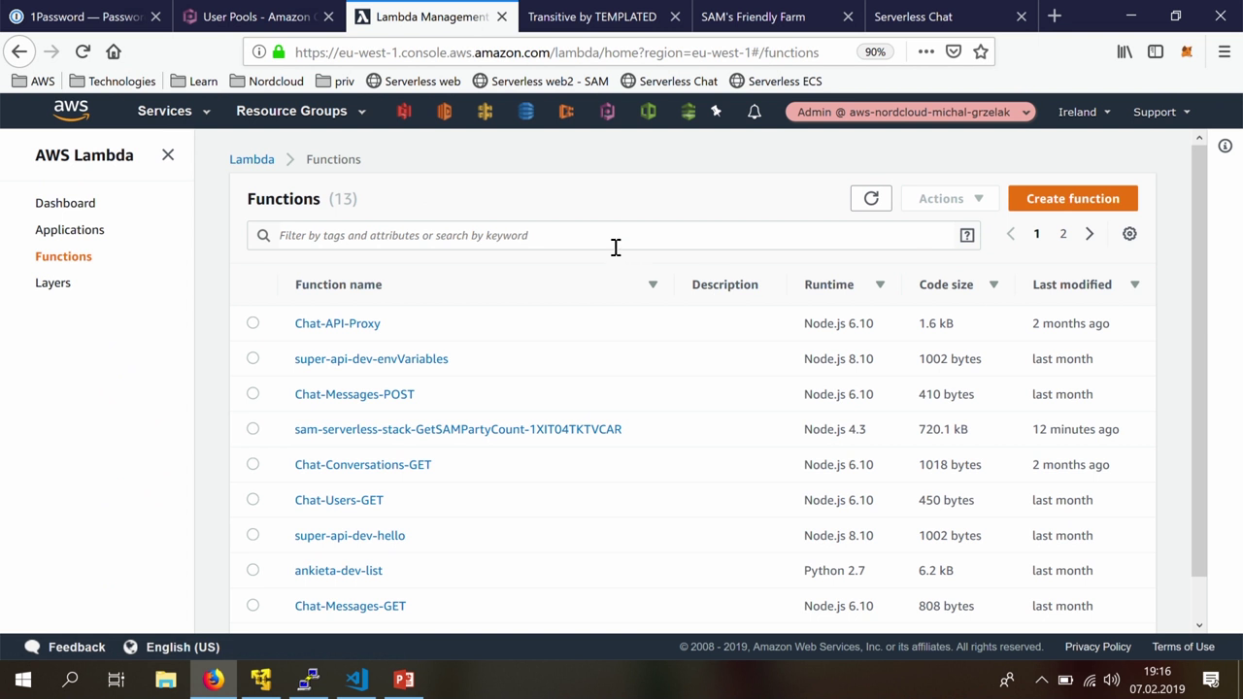
pyautogui.click(614, 238)
pyautogui.write('Ch')
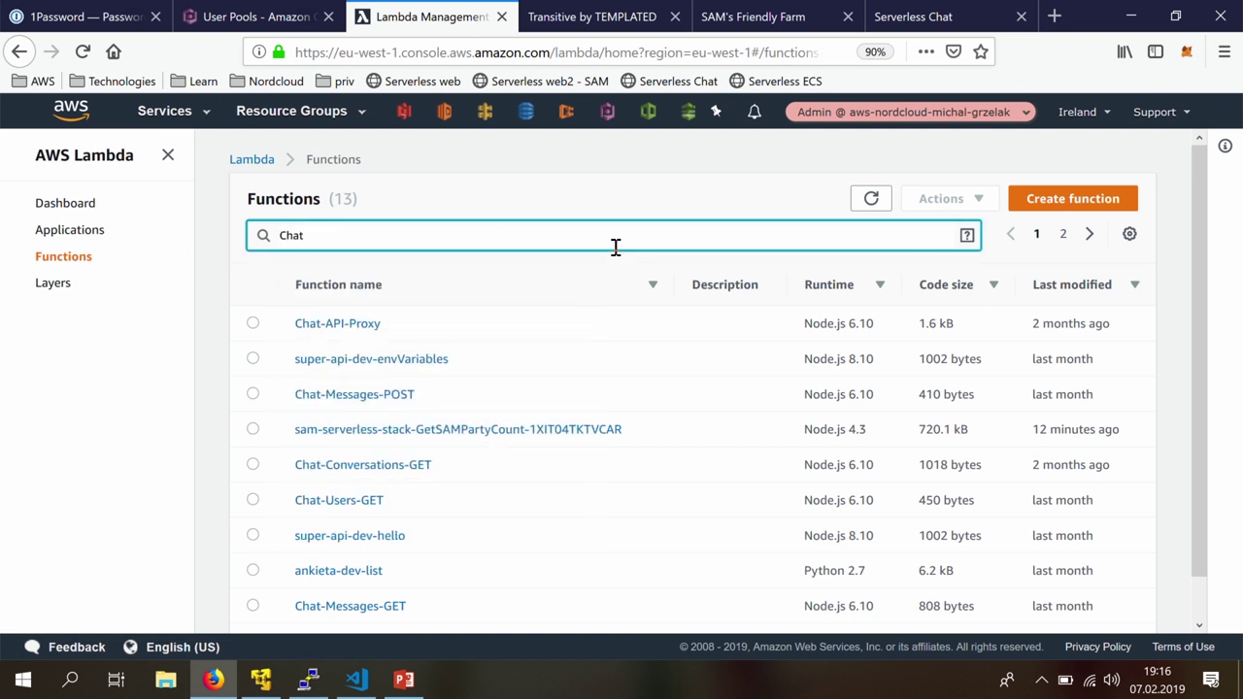
pyautogui.write('at')
pyautogui.press('Return')
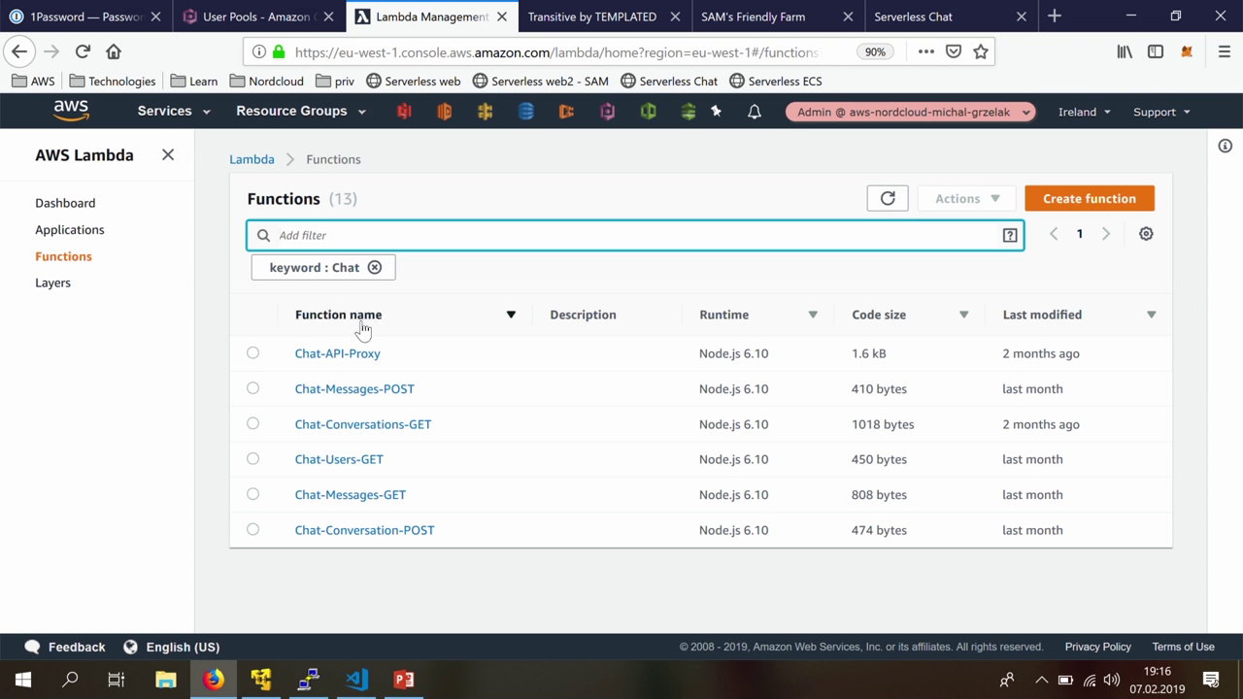
# - Open the Chat-Messages-POST function and show its triggers, resources and inline code
pyautogui.click(354, 392)
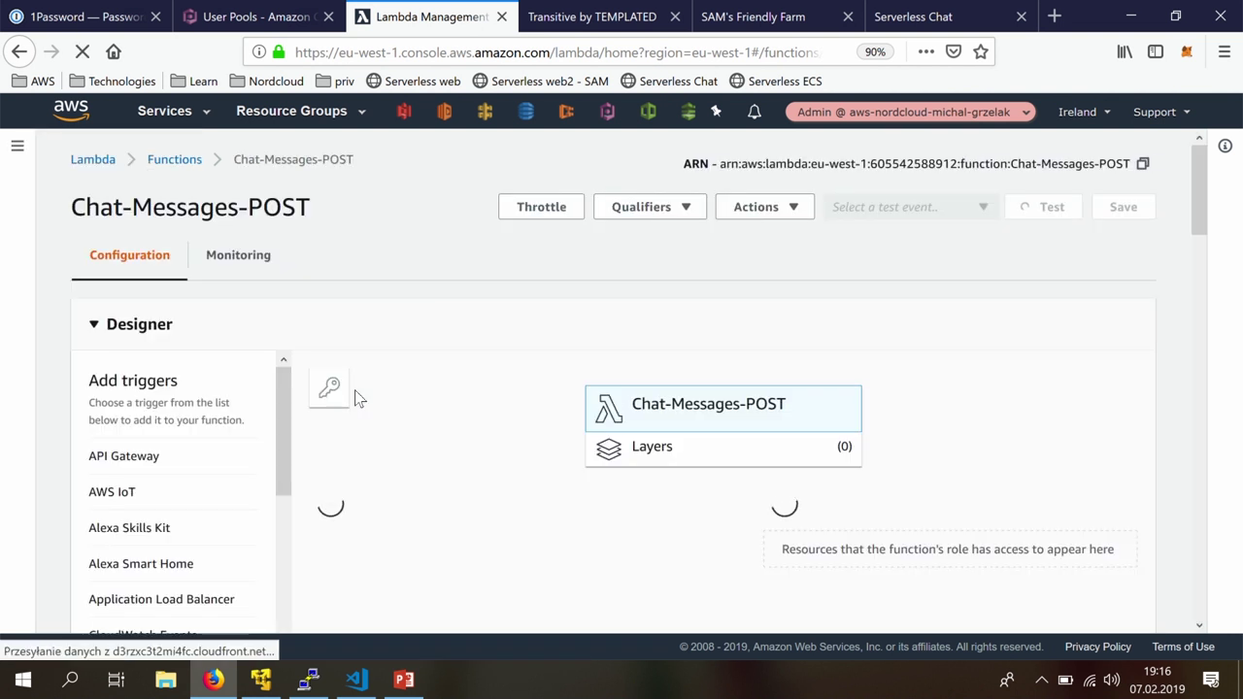
pyautogui.scroll(-3, 355, 396)
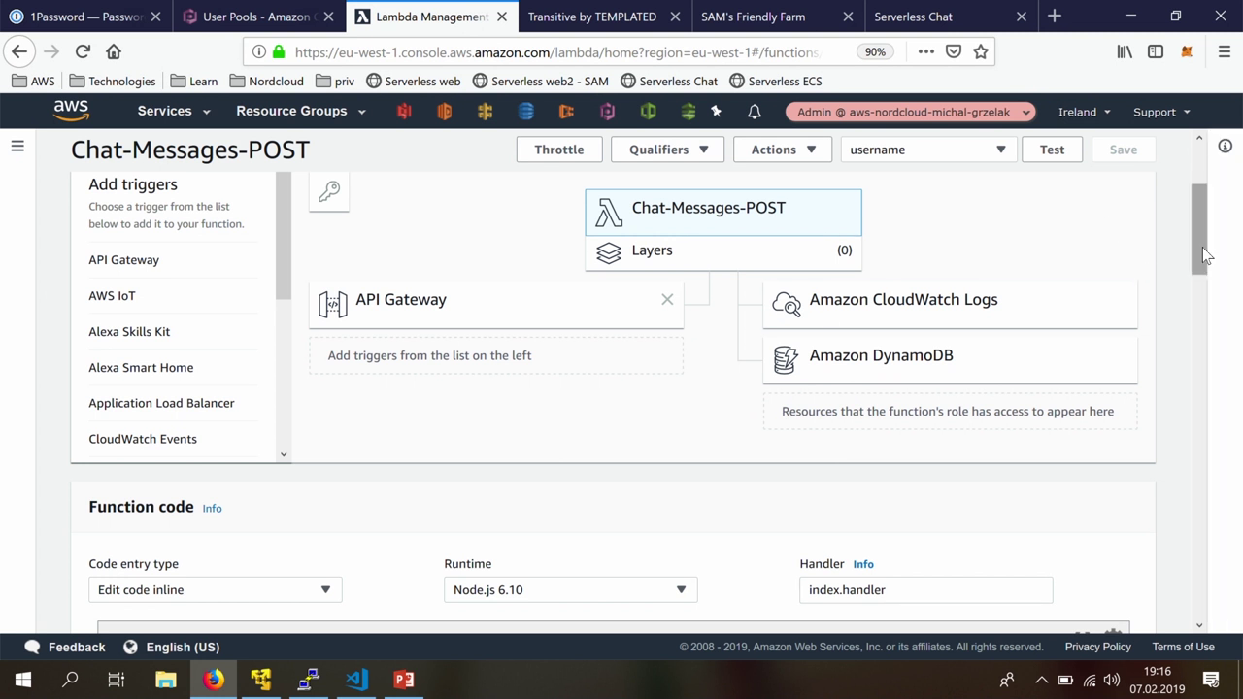
pyautogui.moveTo(1204, 255); pyautogui.dragTo(1193, 333)
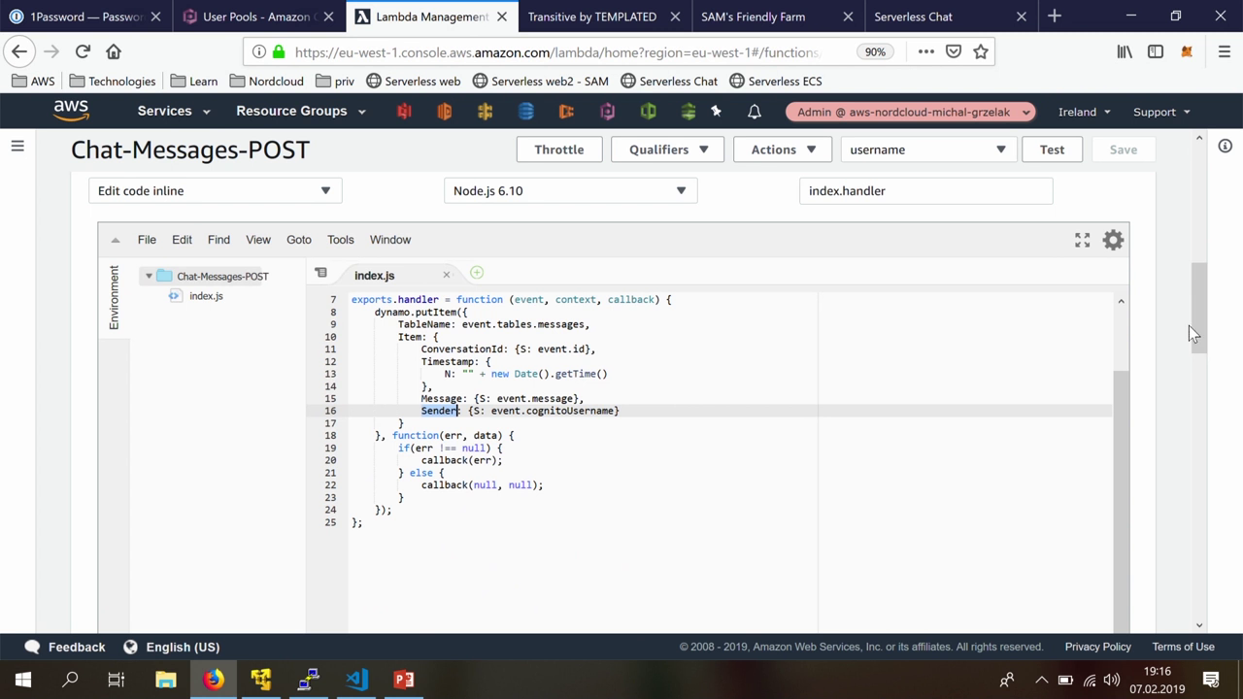
# - Read through the whole index.js code of Chat-Messages-POST, from the SDK imports to the DynamoDB putItem call
pyautogui.click(761, 529)
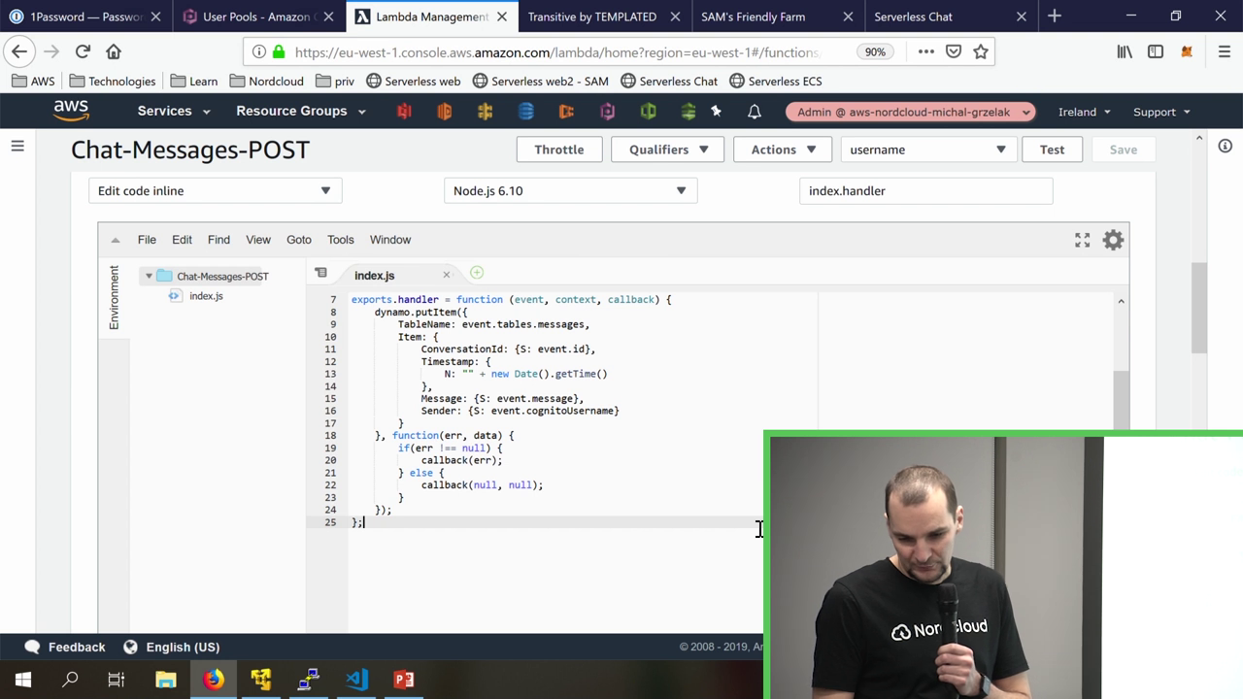
pyautogui.press('Up')
pyautogui.press('Up')
pyautogui.press('Up')
pyautogui.press('Up')
pyautogui.press('Up')
pyautogui.press('Up')
pyautogui.press('Up')
pyautogui.press('Up')
pyautogui.press('Up')
pyautogui.press('Up')
pyautogui.press('Up')
pyautogui.press('Up')
pyautogui.press('Up')
pyautogui.press('Up')
pyautogui.press('Up')
pyautogui.press('Up')
pyautogui.press('Up')
pyautogui.press('Up')
pyautogui.press('Up')
pyautogui.press('Up')
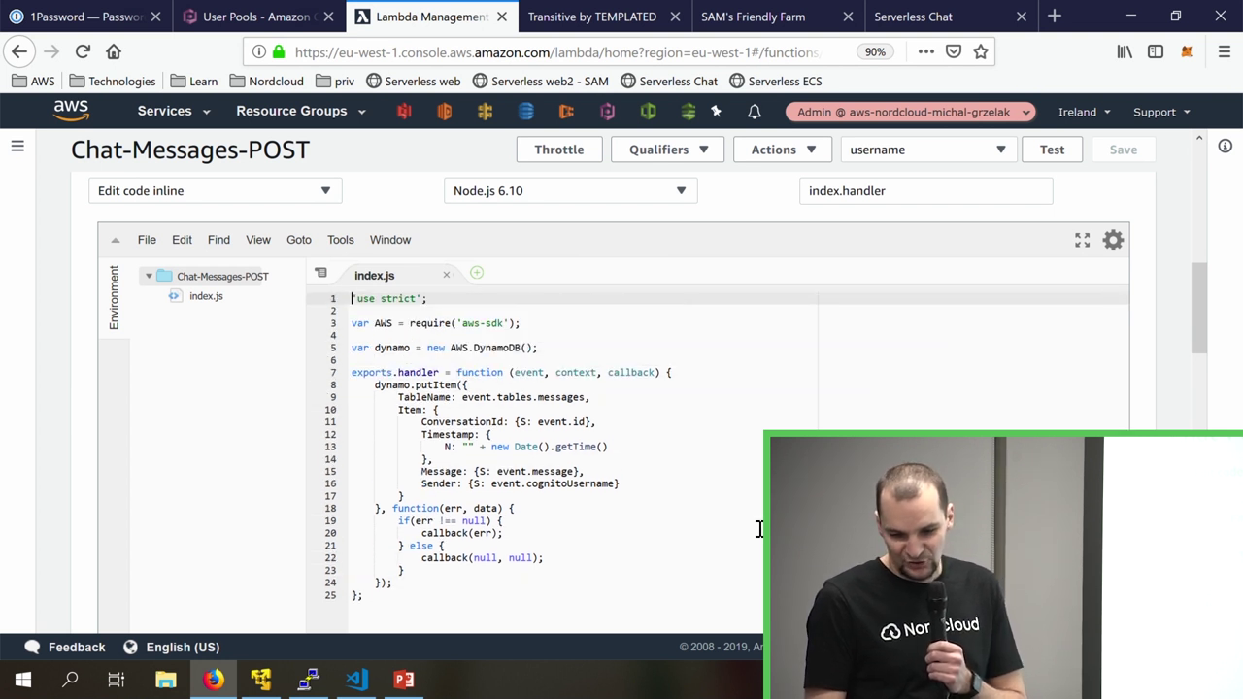
pyautogui.press('Down')
pyautogui.press('Down')
pyautogui.press('Down')
pyautogui.press('Down')
pyautogui.press('Down')
pyautogui.press('Down')
pyautogui.press('Down')
pyautogui.press('Down')
pyautogui.press('Down')
pyautogui.press('Down')
pyautogui.press('Down')
pyautogui.press('Down')
pyautogui.press('Down')
pyautogui.press('Down')
pyautogui.press('Down')
pyautogui.press('Down')
pyautogui.press('Down')
pyautogui.press('Down')
pyautogui.press('Down')
pyautogui.press('Down')
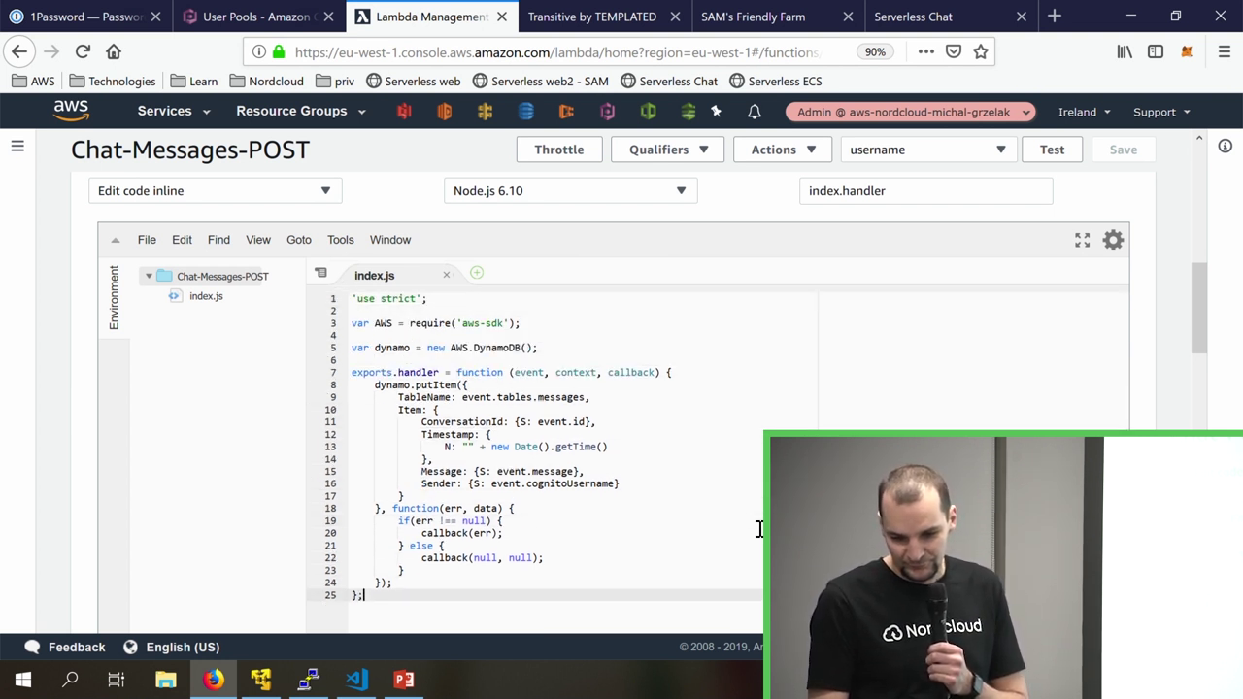
pyautogui.press('Up')
pyautogui.press('Up')
pyautogui.press('Up')
pyautogui.press('Up')
pyautogui.press('Up')
pyautogui.press('Up')
pyautogui.press('Up')
pyautogui.press('Up')
pyautogui.press('Up')
pyautogui.press('Up')
pyautogui.press('Up')
pyautogui.press('Up')
pyautogui.press('Up')
pyautogui.press('Up')
pyautogui.press('Up')
pyautogui.press('Up')
pyautogui.press('Up')
pyautogui.press('Up')
pyautogui.press('Up')
pyautogui.press('Up')
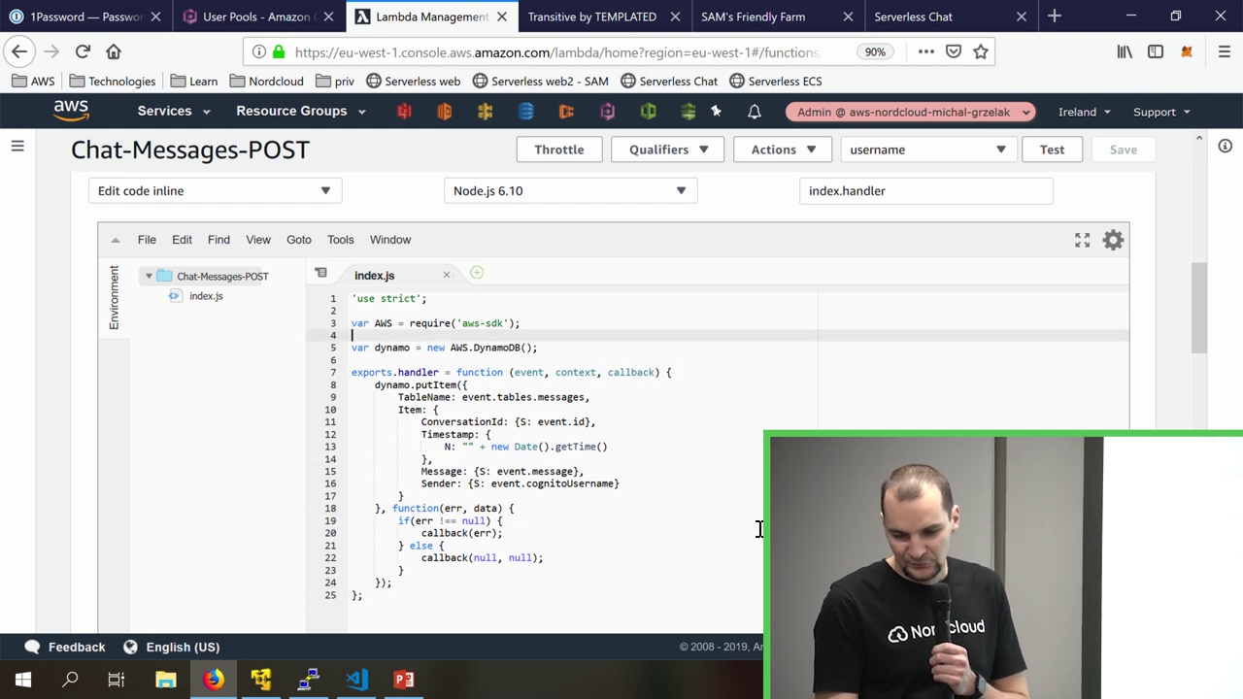
# - Open the Chat-Messages table in DynamoDB and examine the timestamp, message and sender of its items
pyautogui.click(532, 118)
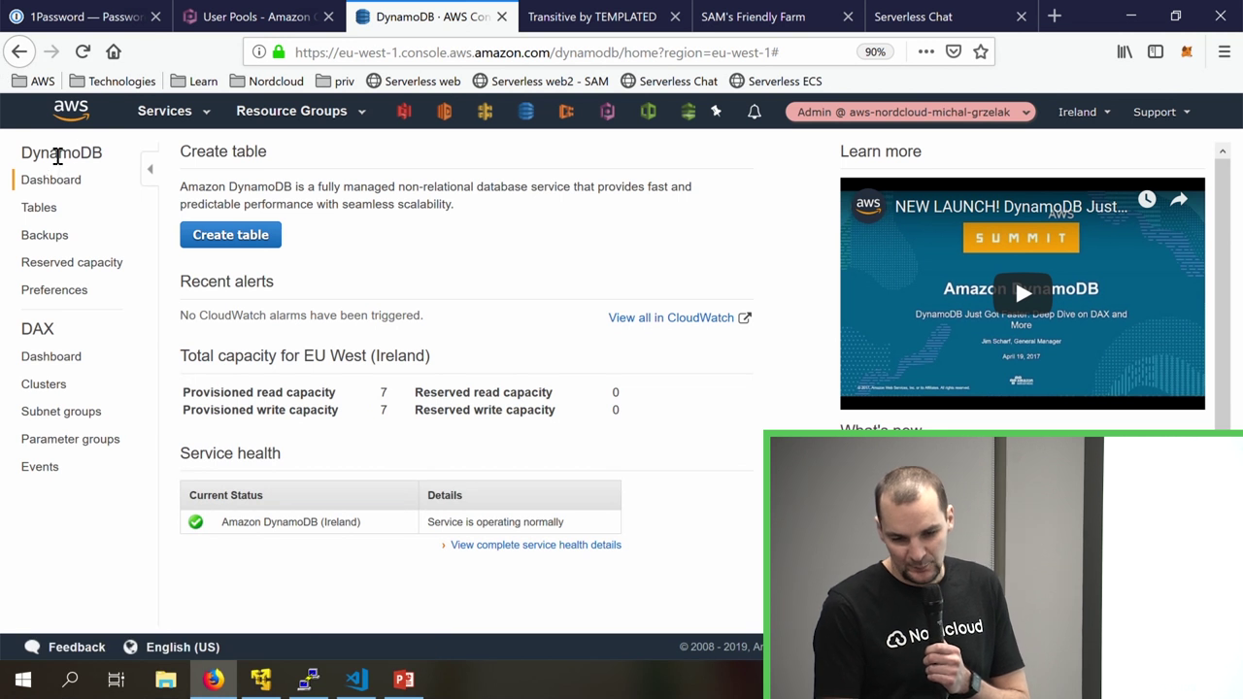
pyautogui.click(54, 208)
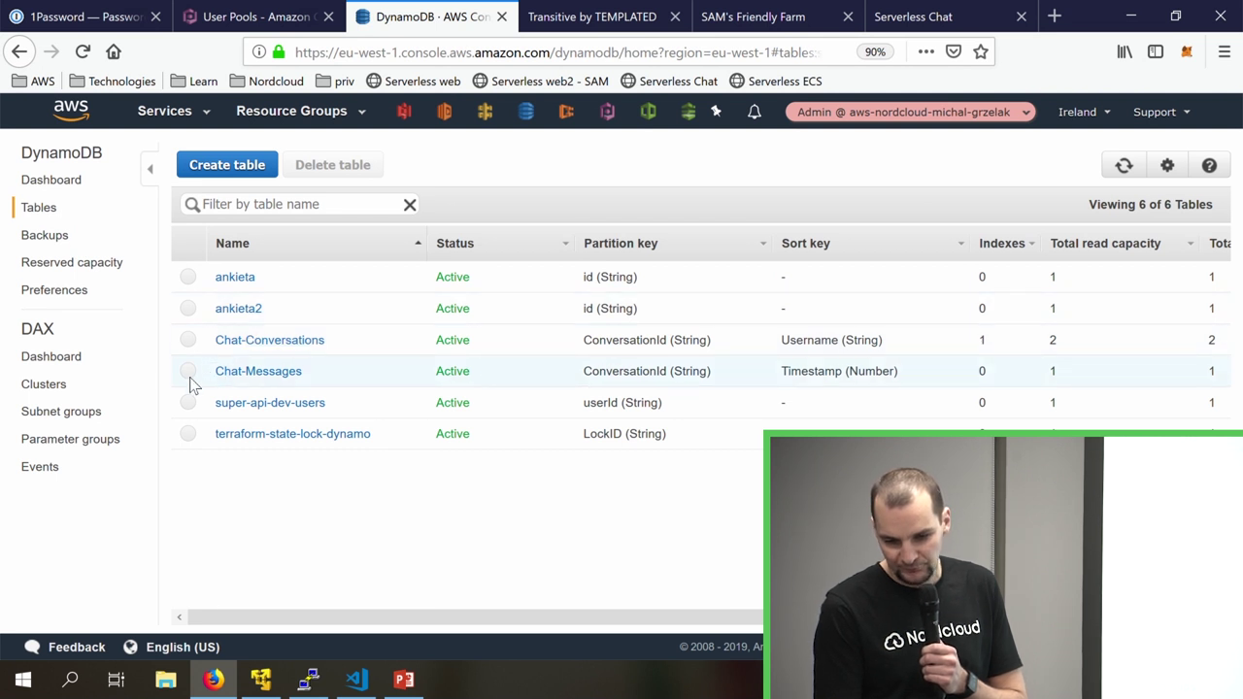
pyautogui.click(188, 373)
pyautogui.click(566, 206)
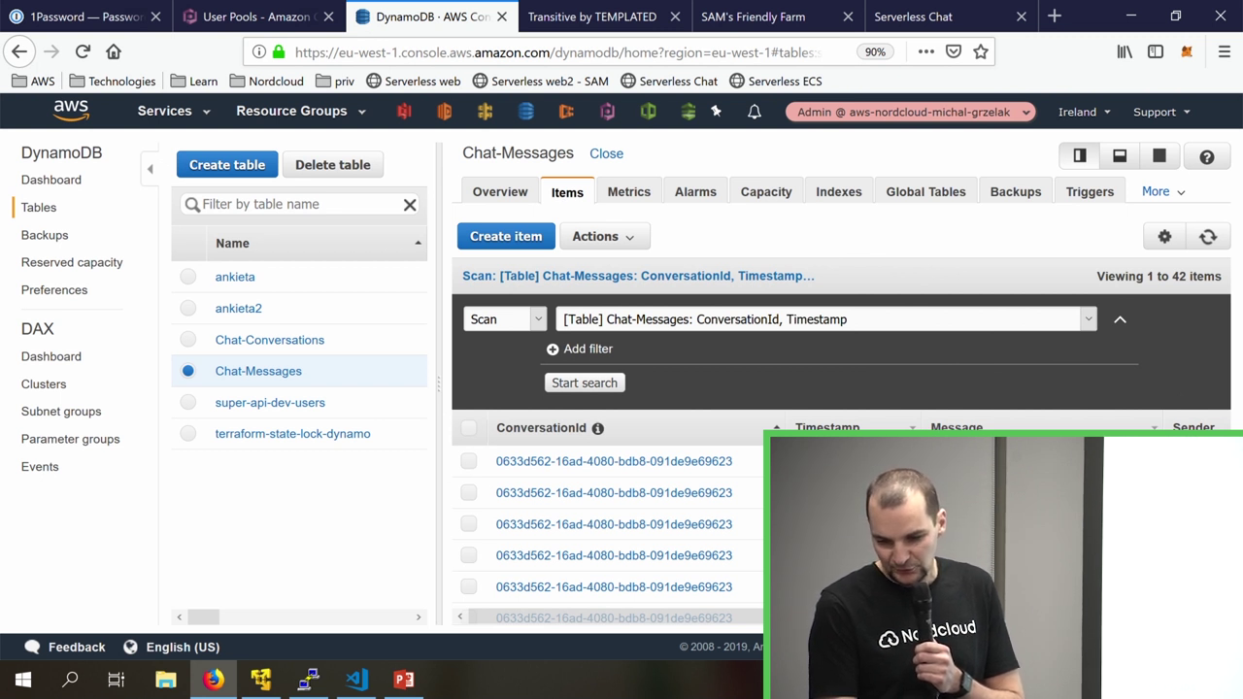
pyautogui.scroll(-1, 614, 530)
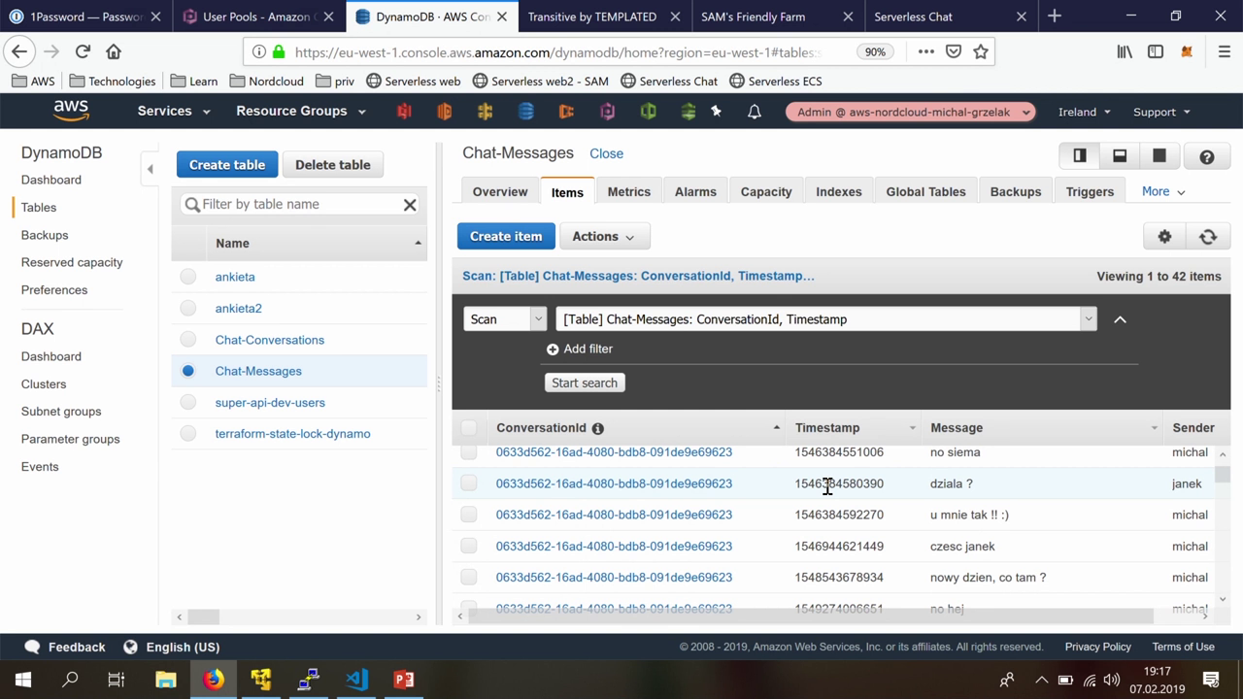
pyautogui.moveTo(959, 485)
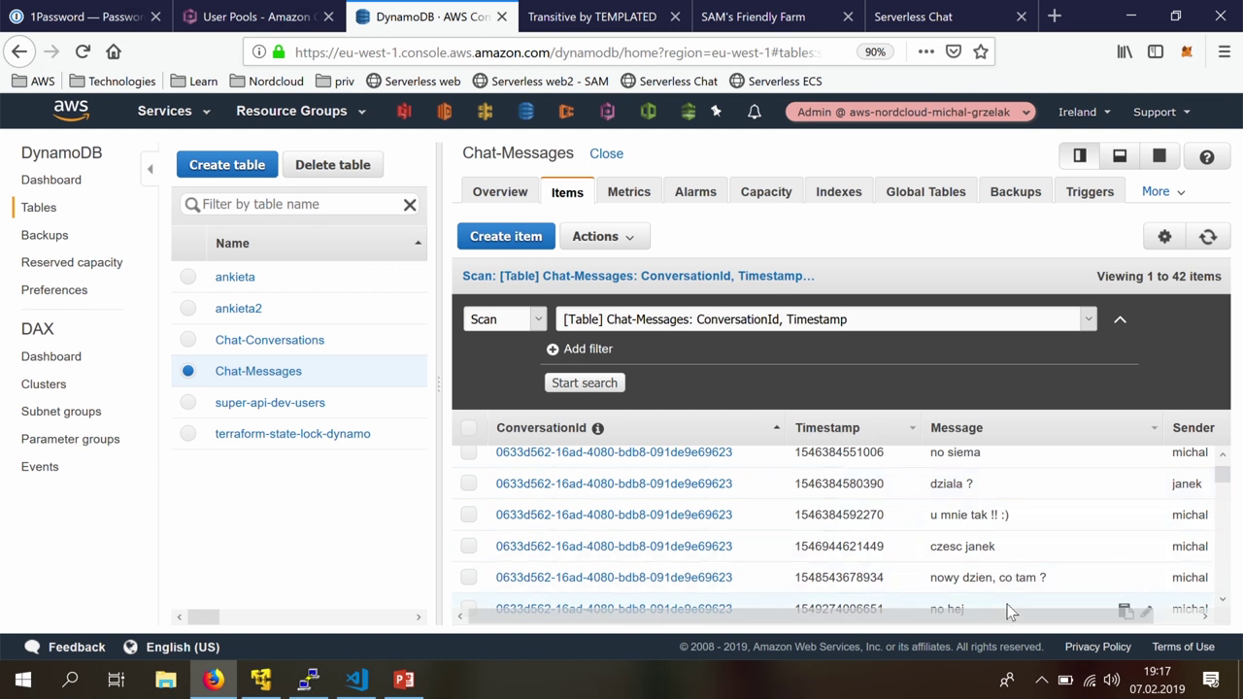
pyautogui.moveTo(1005, 627); pyautogui.dragTo(940, 633)
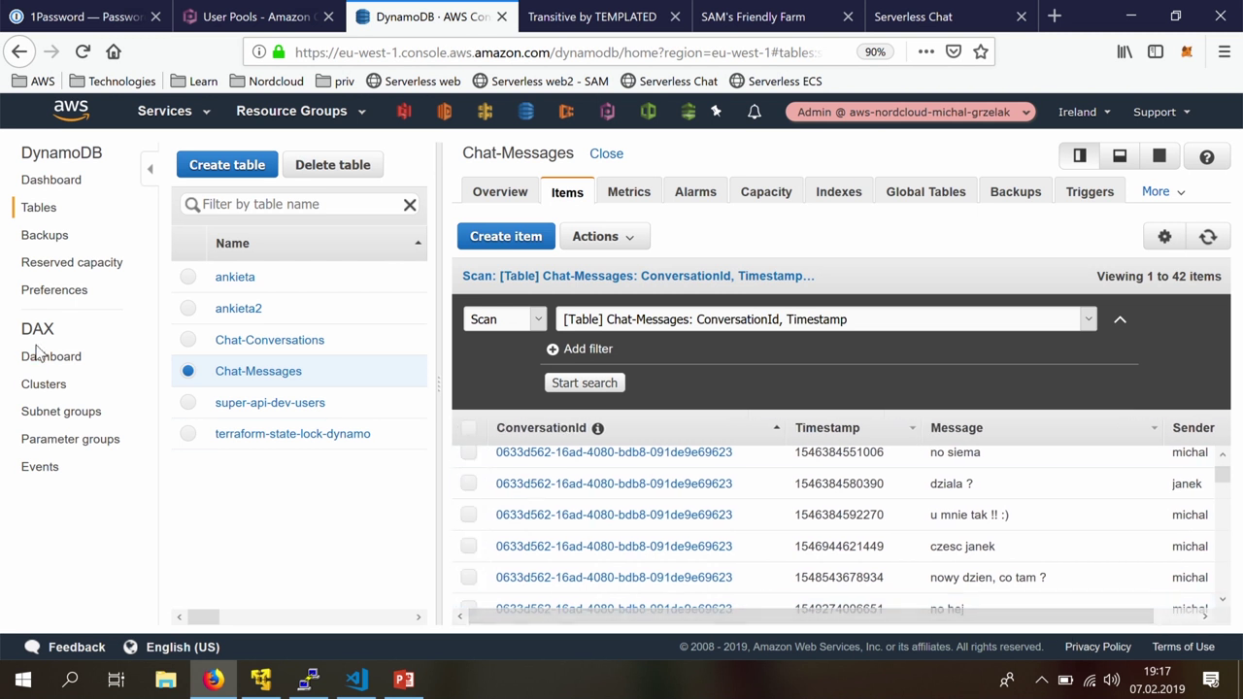
# - Show the items of the Chat-Conversations table, then return to the chat app's architecture slide in PowerPoint
pyautogui.click(188, 340)
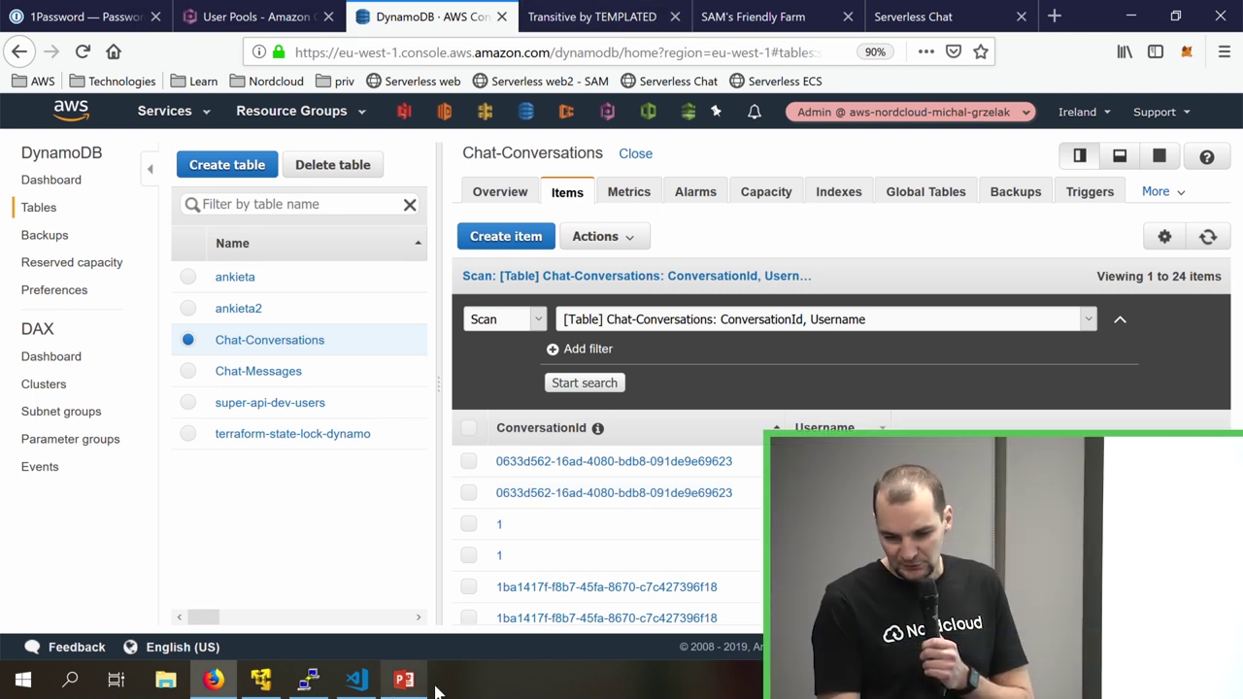
pyautogui.click(406, 685)
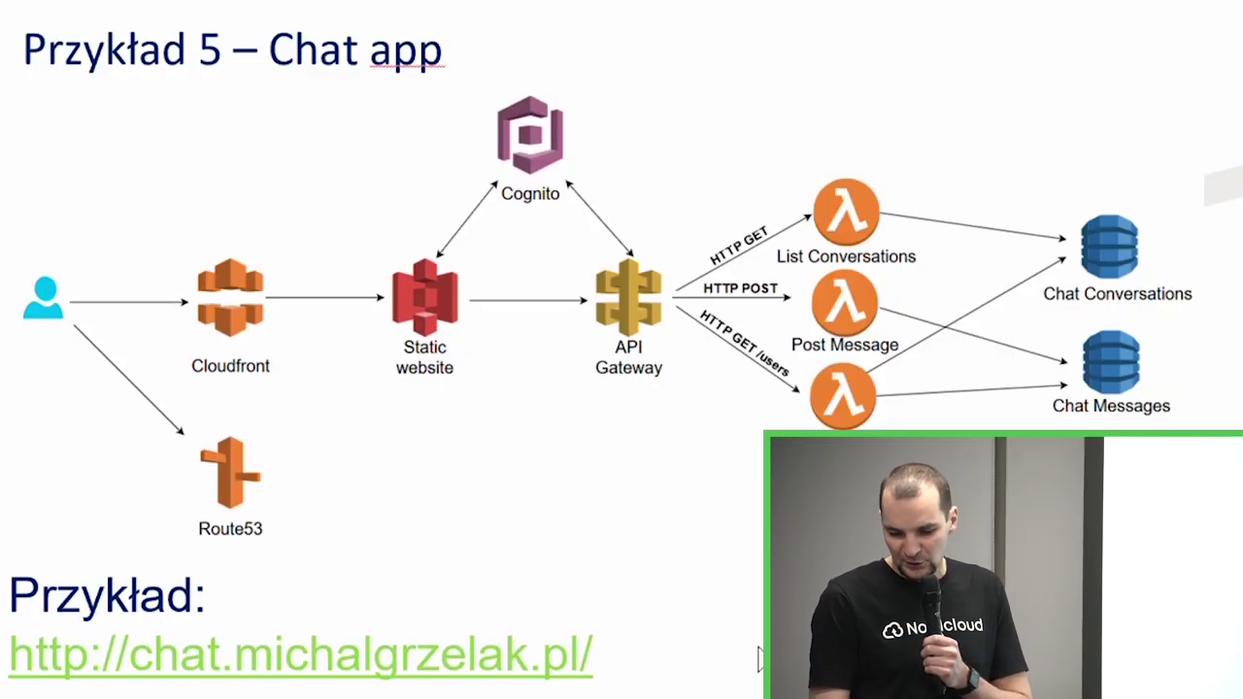